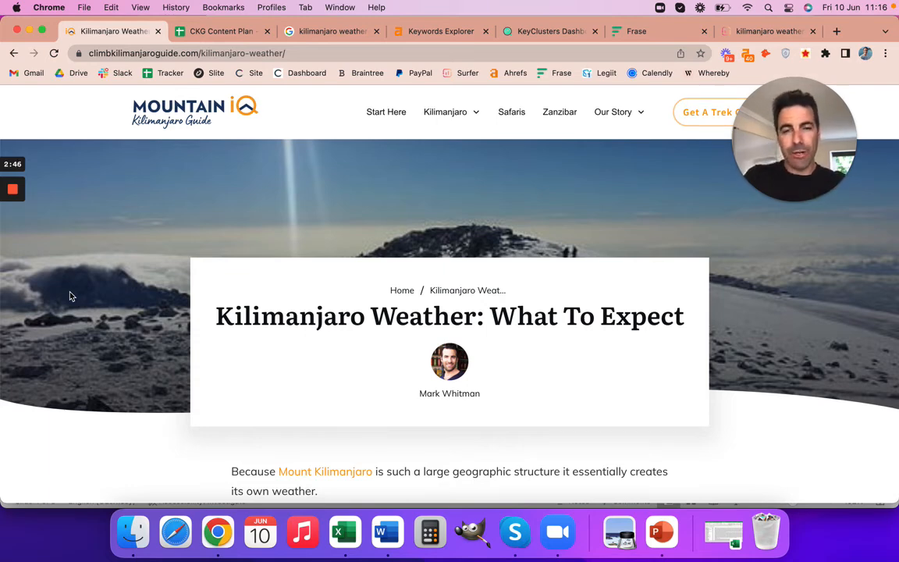
Review the Kilimanjaro weather article on climbkilimanjaroguide.com, including its temperature and month-by-month weather sections.
scroll(4, 365, "down", 20)
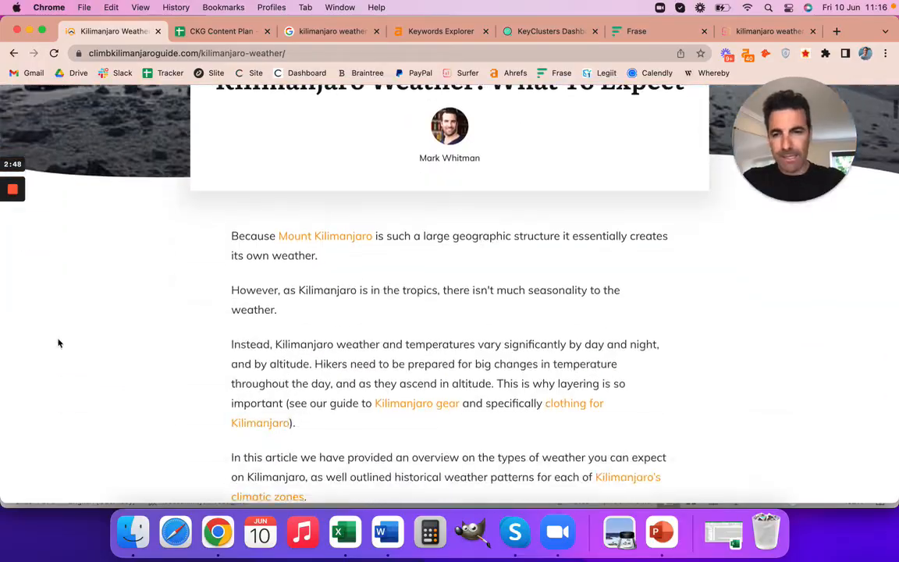
scroll(244, 347, "down", 20)
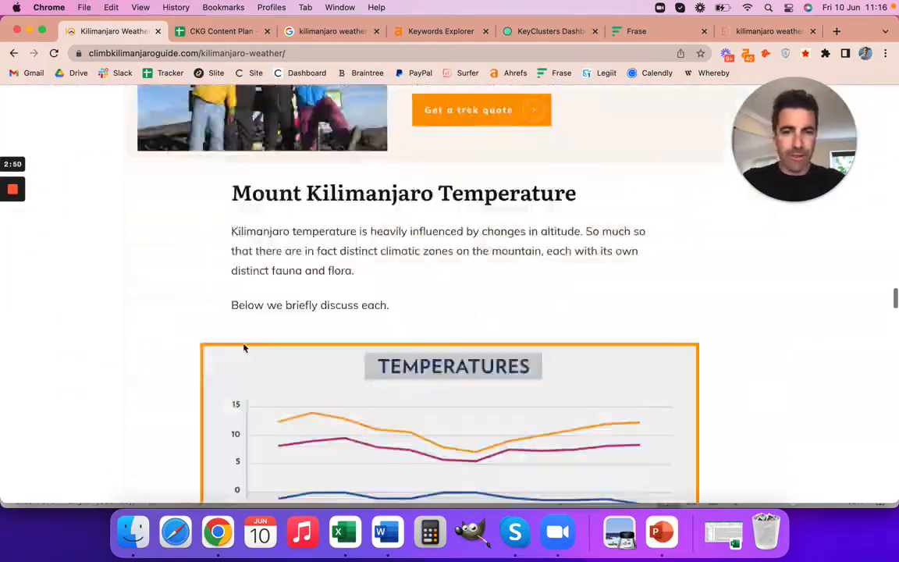
scroll(244, 348, "up", 15)
scroll(245, 348, "up", 20)
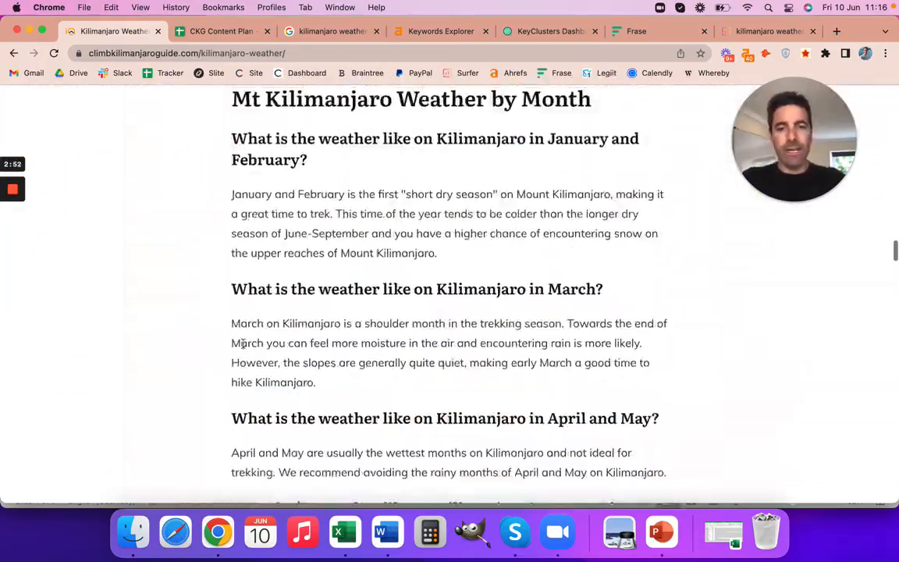
scroll(244, 347, "down", 1)
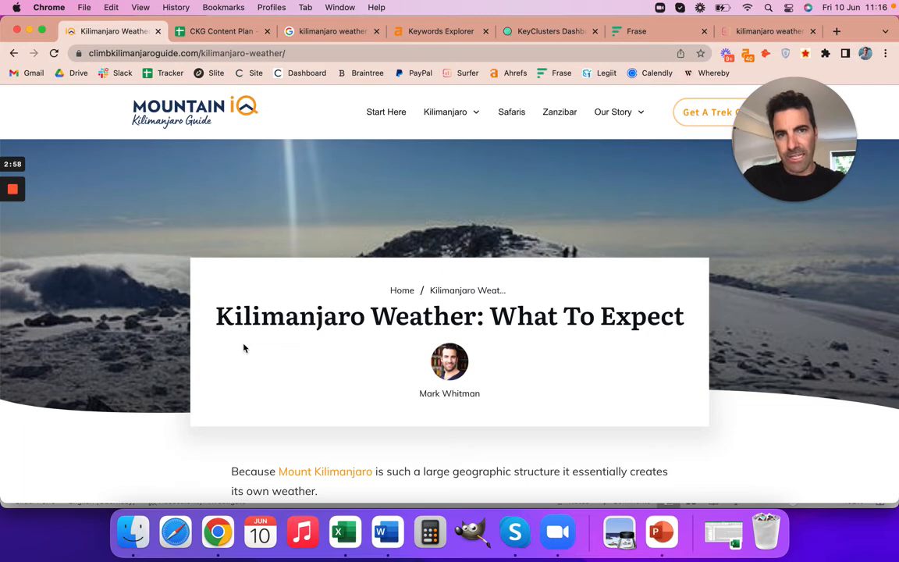
Examine the Google results for "kilimanjaro weather", including the ranking pages, People also ask questions and related searches.
left_click(328, 31)
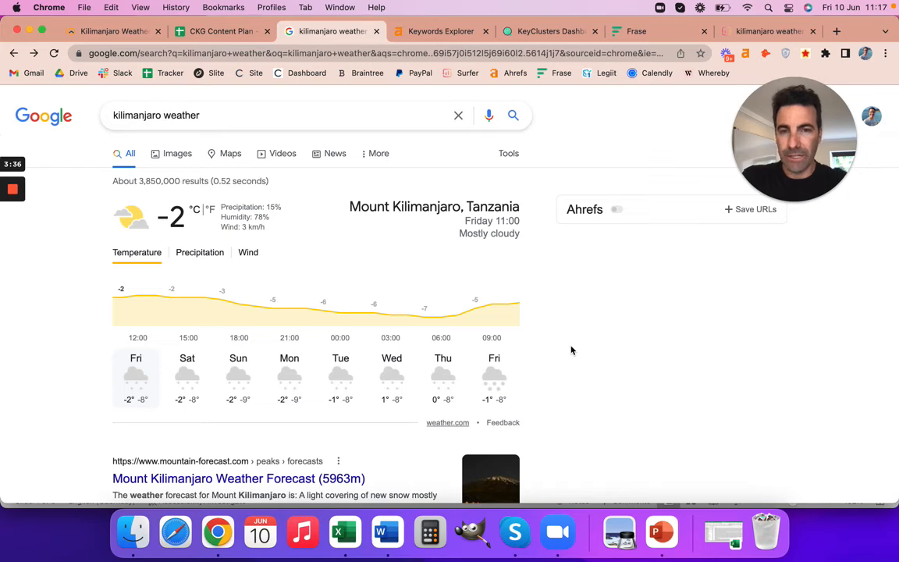
scroll(570, 351, "down", 5)
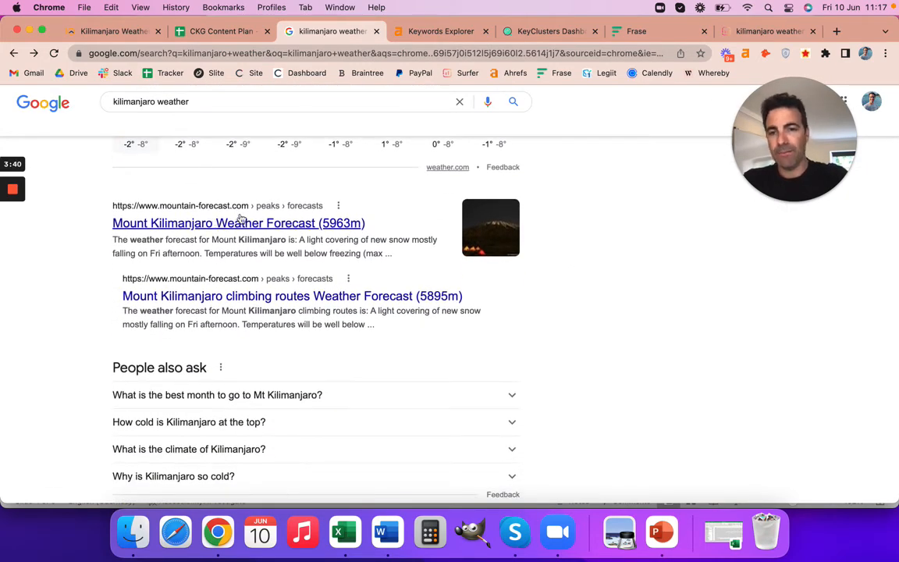
scroll(313, 321, "down", 4)
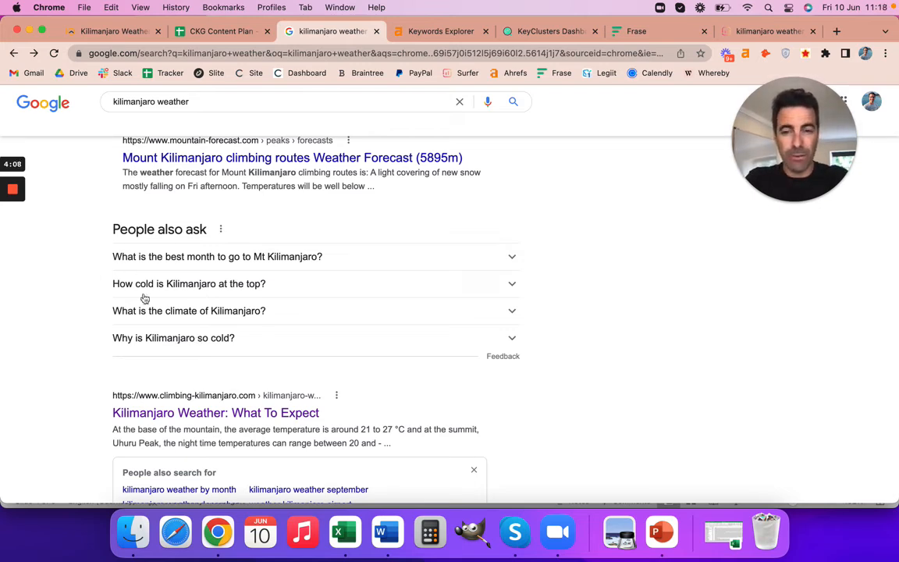
scroll(222, 353, "down", 3)
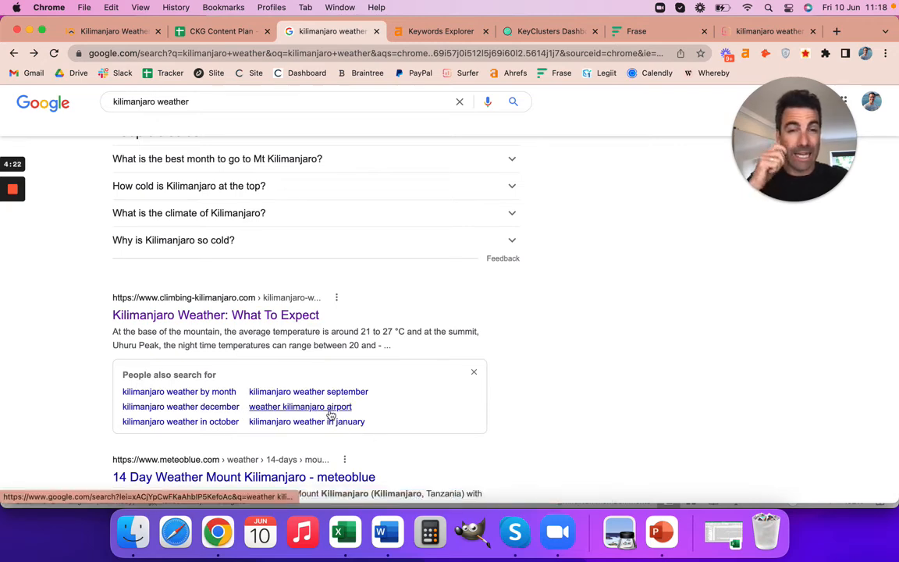
scroll(484, 440, "down", 20)
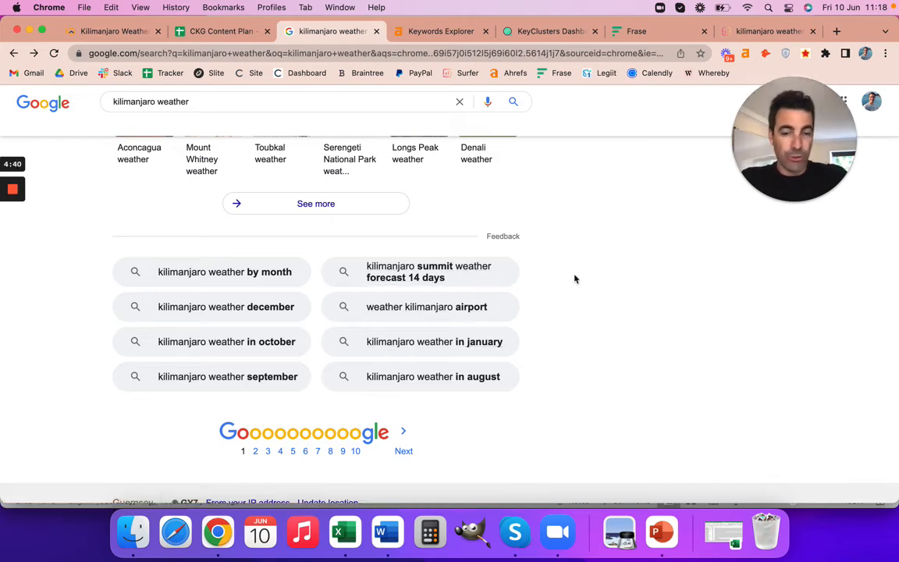
scroll(575, 279, "up", 3)
scroll(574, 279, "up", 15)
scroll(575, 279, "down", 5)
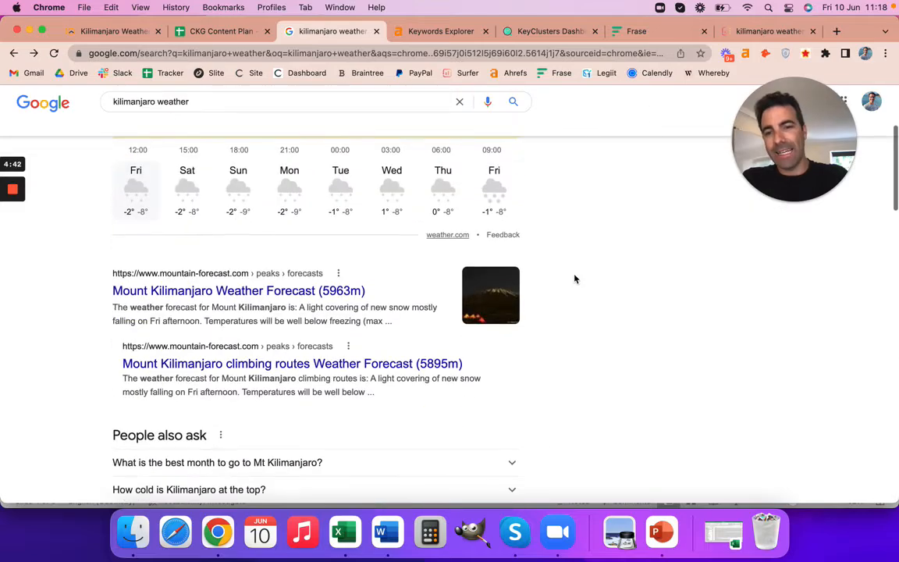
scroll(574, 278, "down", 2)
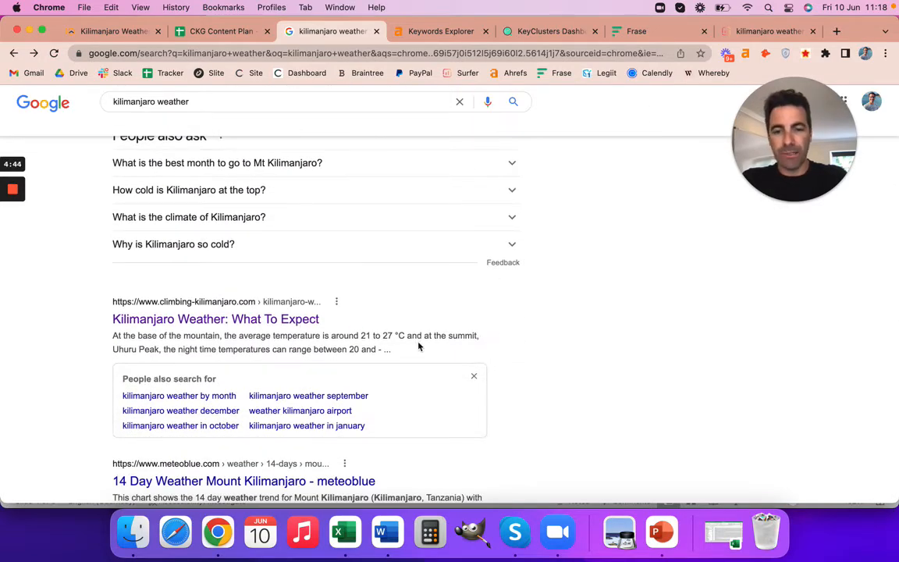
scroll(294, 357, "down", 3)
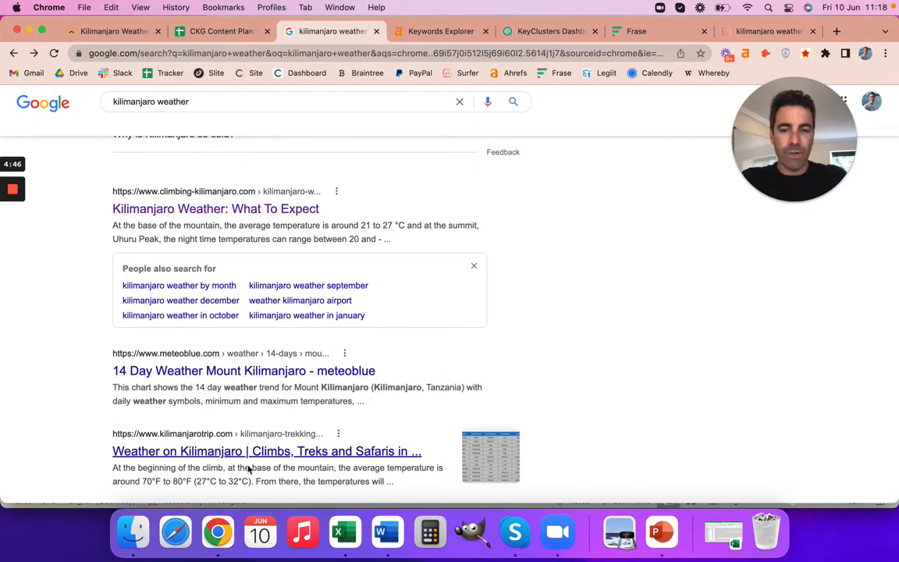
Open the climbing-kilimanjaro.com result "Kilimanjaro Weather: What To Expect" and examine its headings, climate zones and weather chart.
left_click(226, 210)
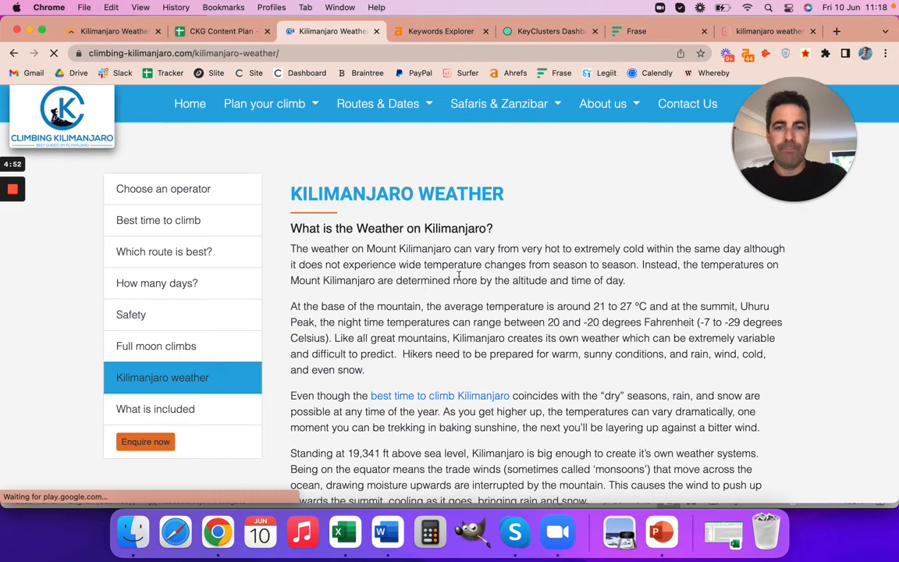
scroll(459, 275, "down", 2)
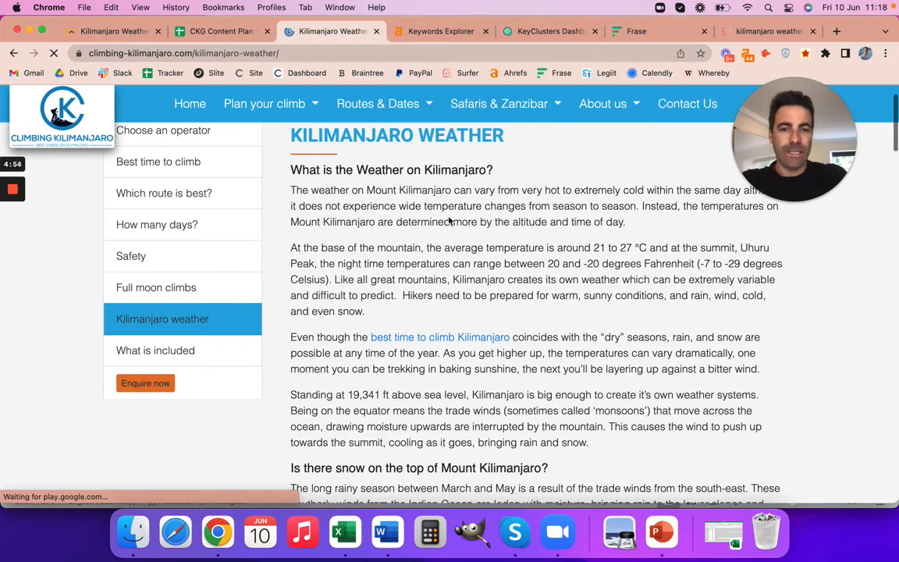
scroll(469, 351, "down", 4)
scroll(501, 389, "down", 15)
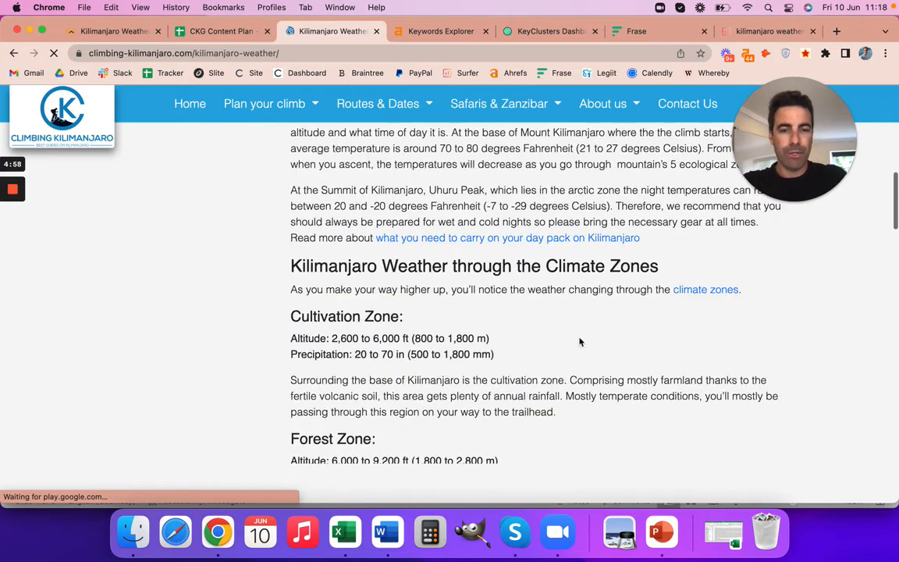
scroll(580, 341, "down", 20)
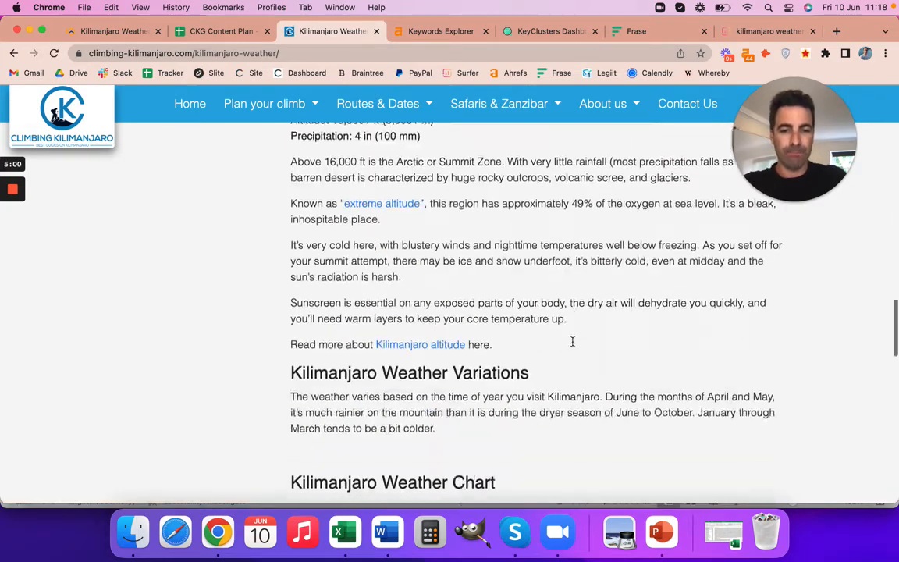
scroll(572, 341, "down", 8)
scroll(531, 264, "up", 2)
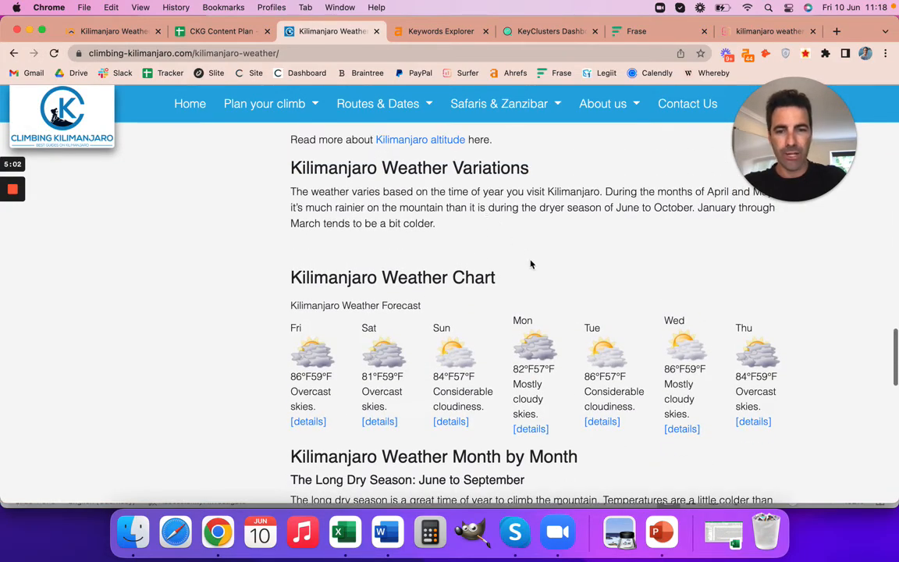
scroll(531, 264, "down", 5)
scroll(554, 458, "down", 15)
scroll(606, 453, "up", 18)
scroll(606, 452, "up", 10)
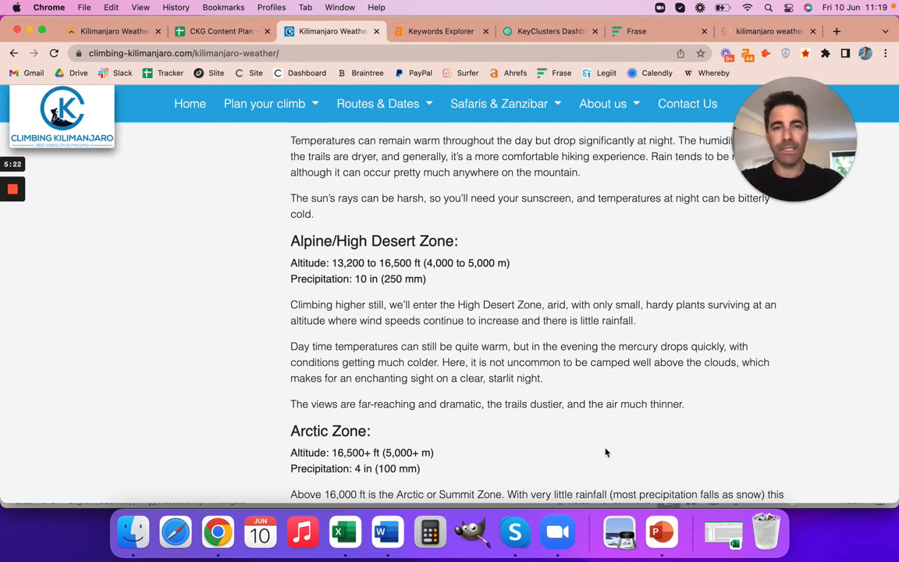
Switch to Ahrefs Keywords Explorer, look up "kilimanjaro" for Google in the United States, and list its matching terms.
left_click(424, 33)
type("ki")
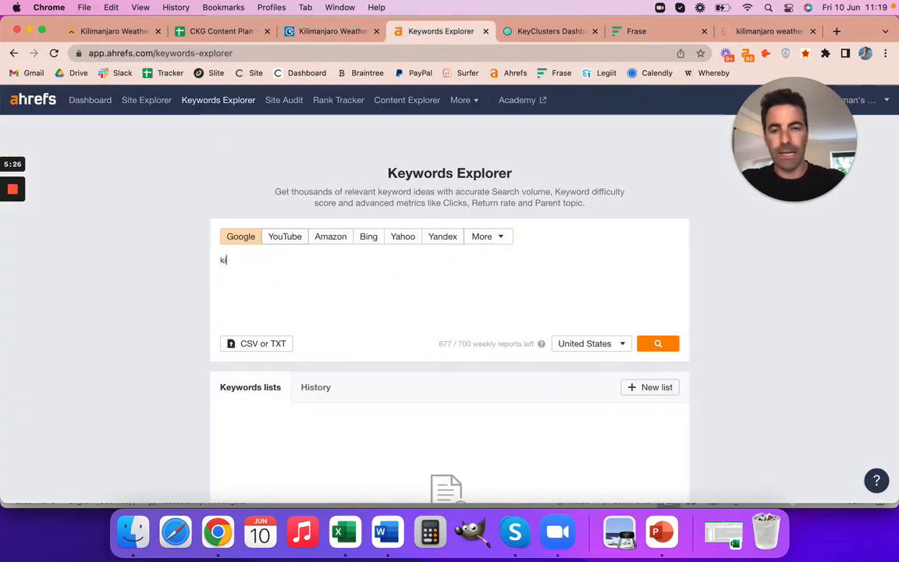
type("limanjaro")
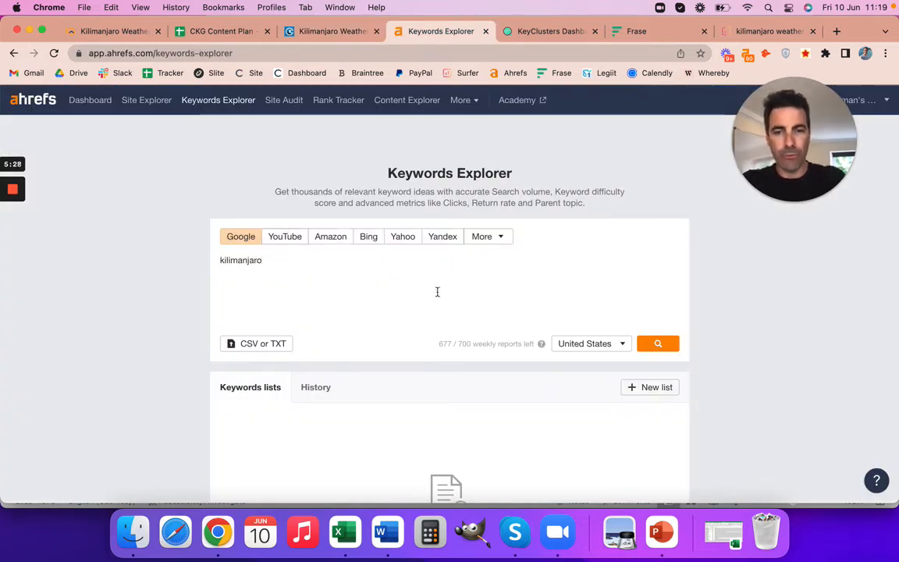
left_click(653, 352)
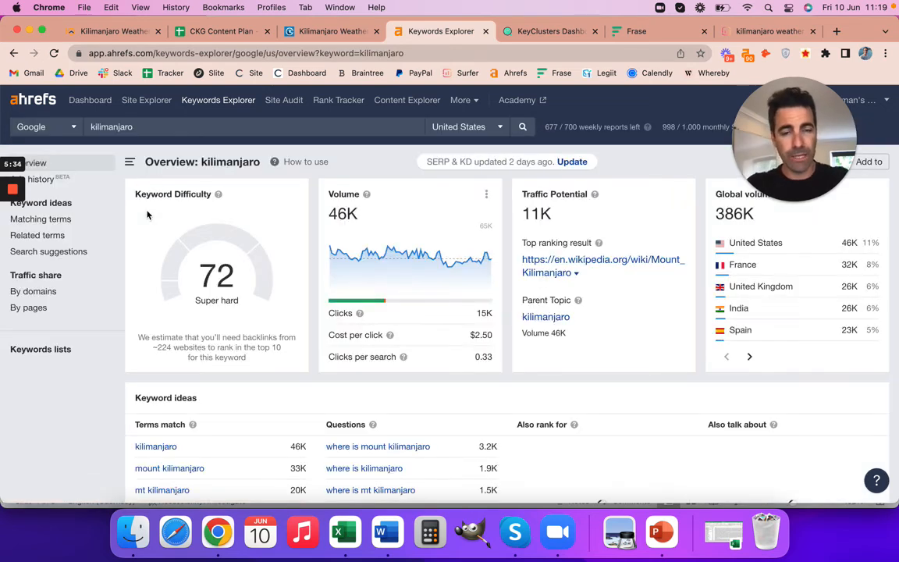
left_click(50, 221)
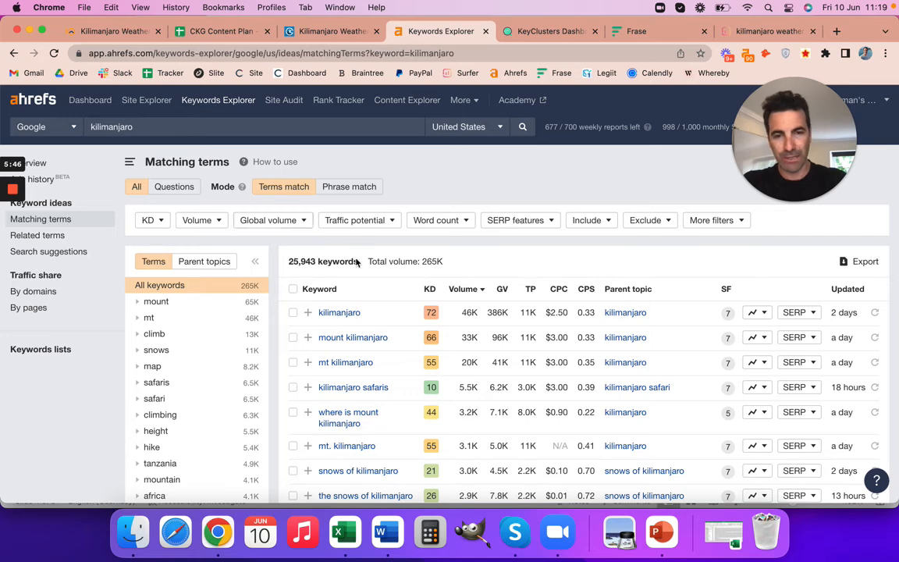
left_click_drag(289, 261, 361, 262)
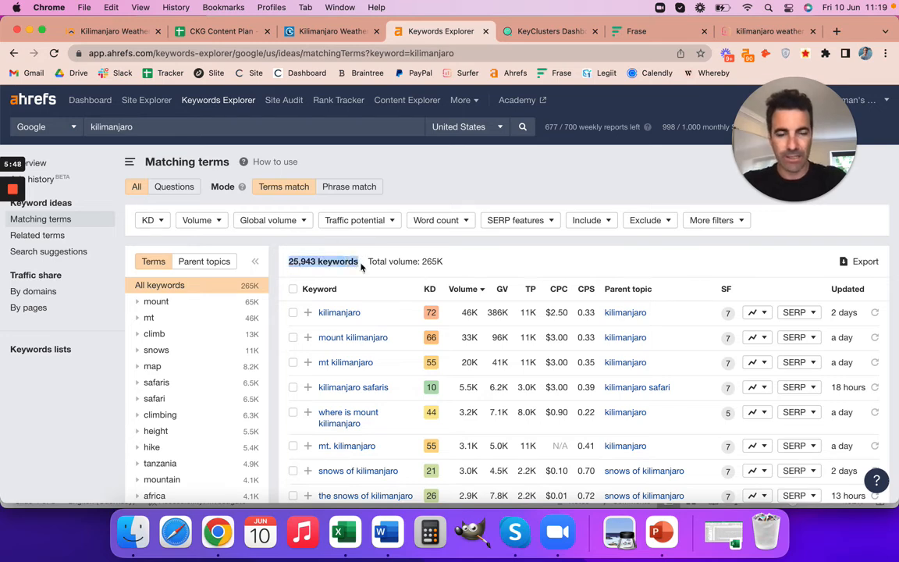
Filter the matching terms to keywords including any of the words weather, climate, temperature, snow, month, january.
left_click(590, 220)
left_click(637, 248)
left_click(589, 266)
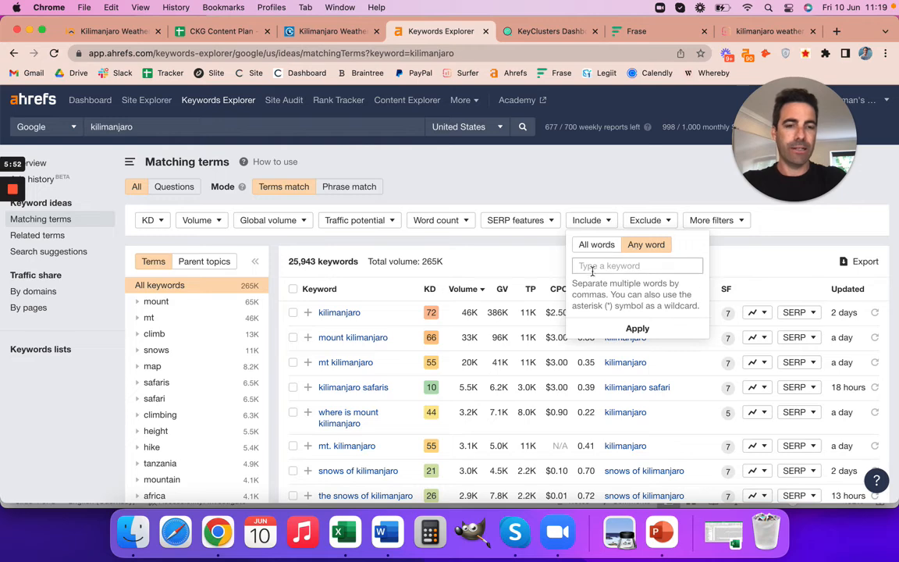
type("weat")
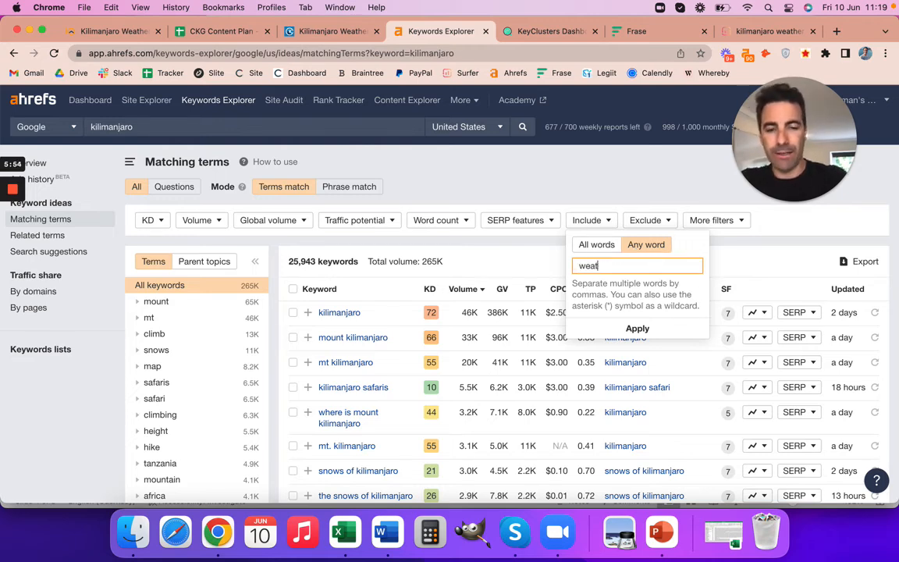
type("her, clima")
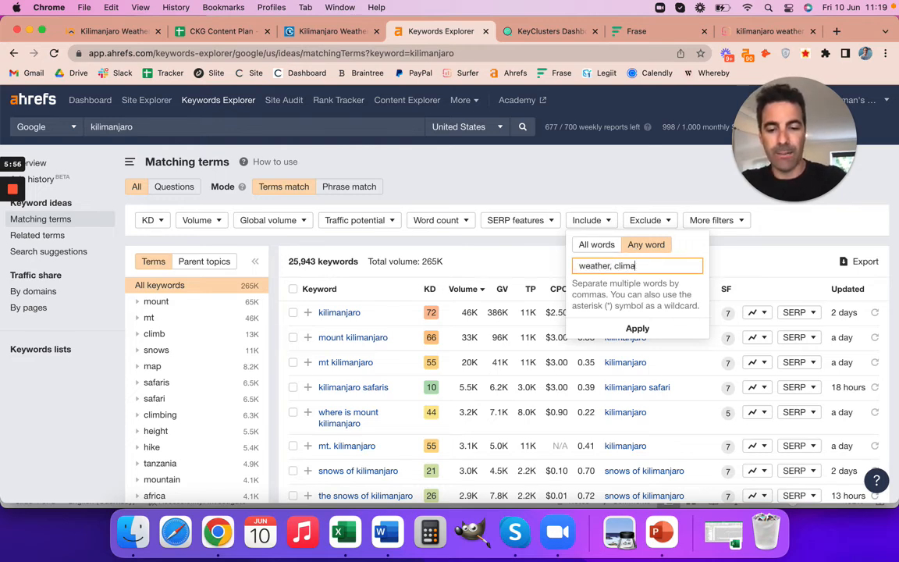
type("te, temp")
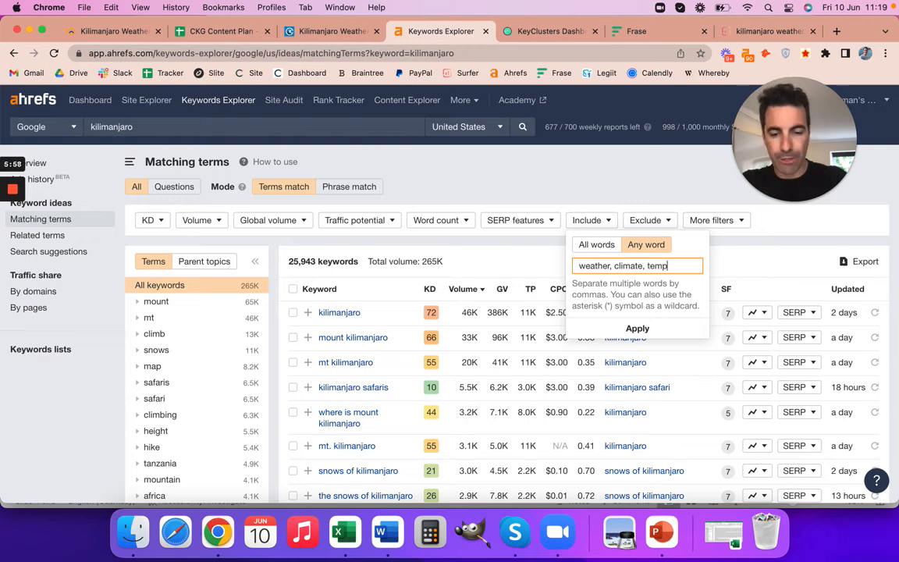
type("eratu")
type("snow, ")
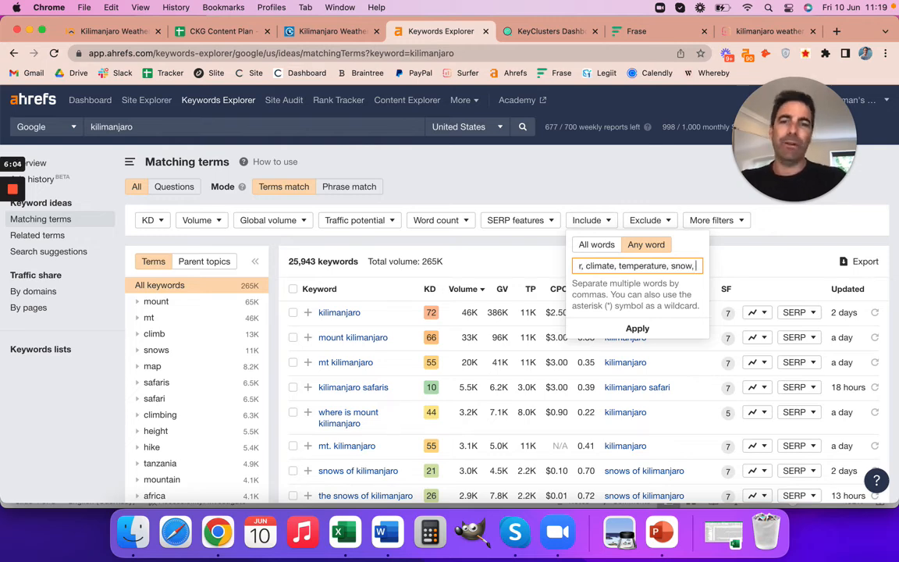
type("month")
type(", janua")
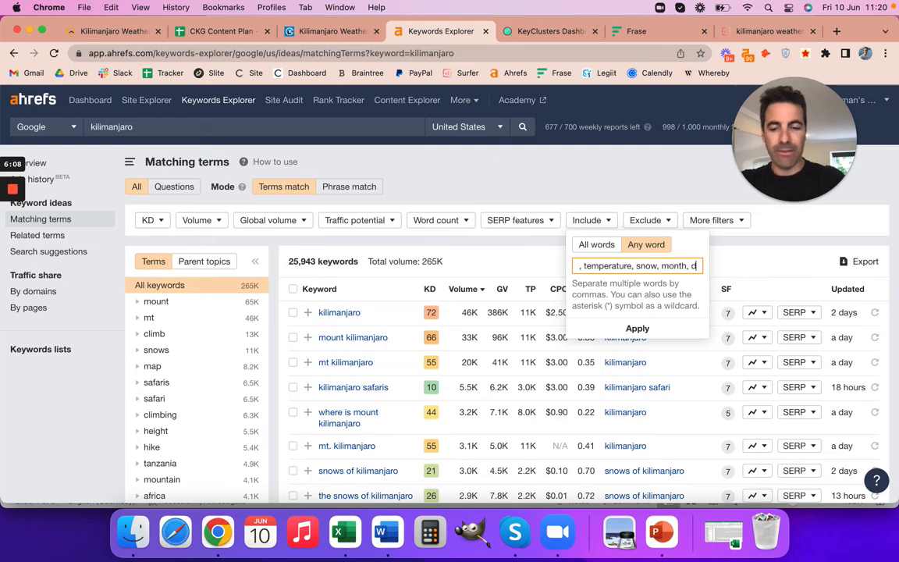
type("ry")
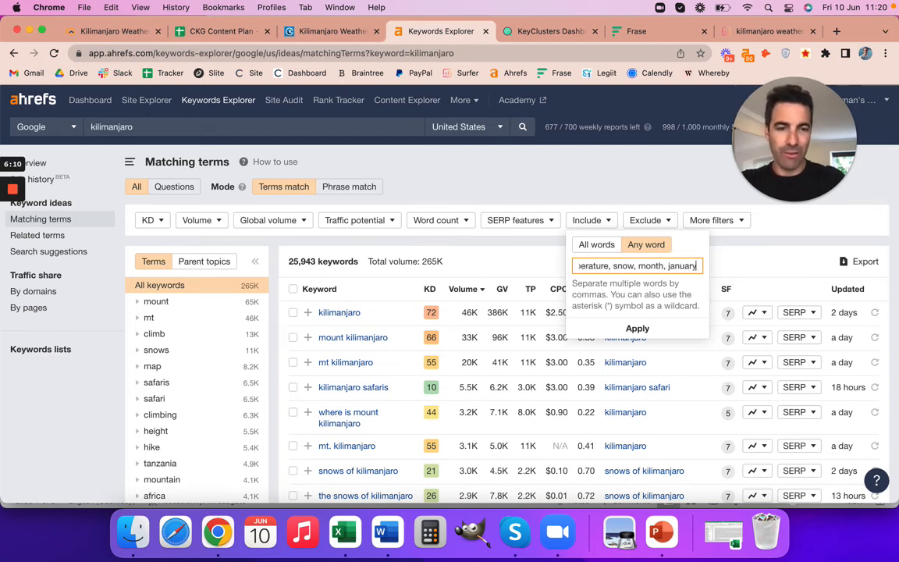
type(",")
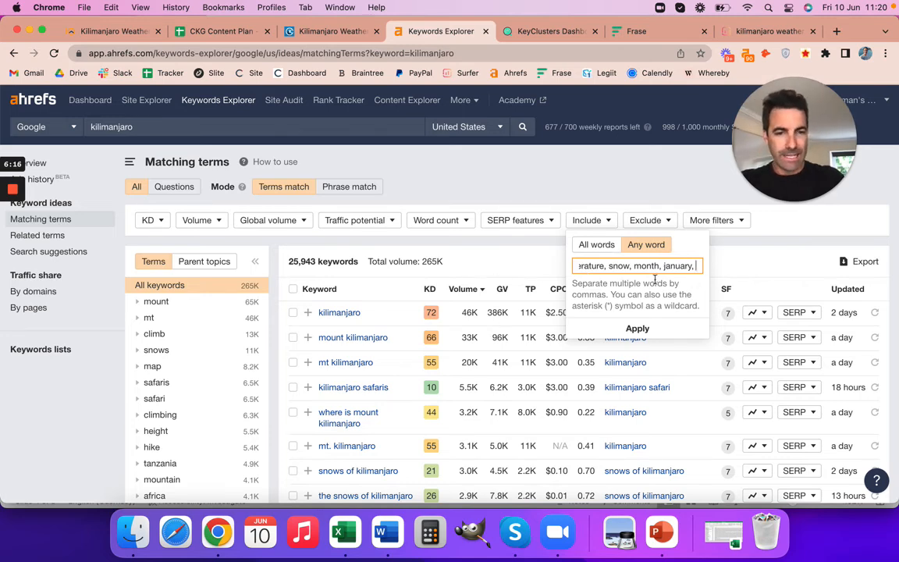
left_click(637, 328)
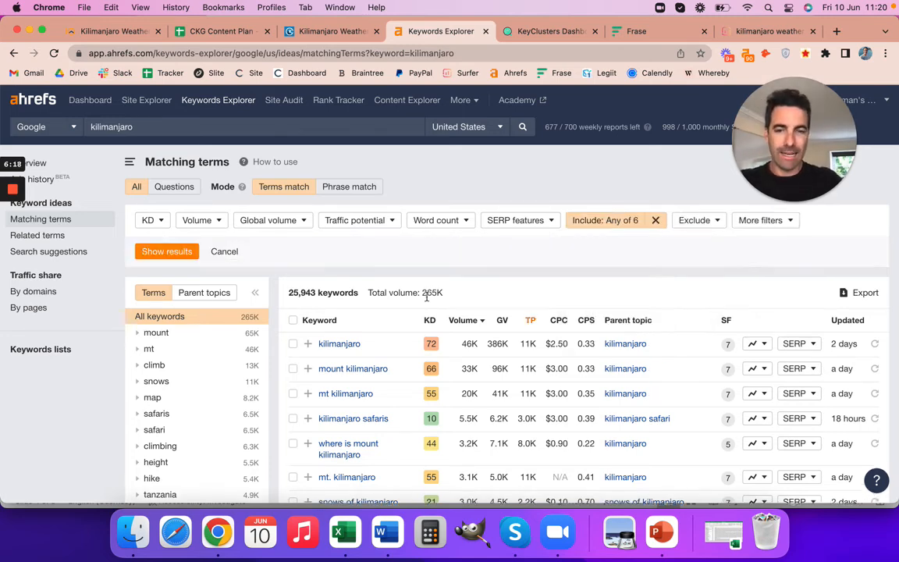
left_click(167, 250)
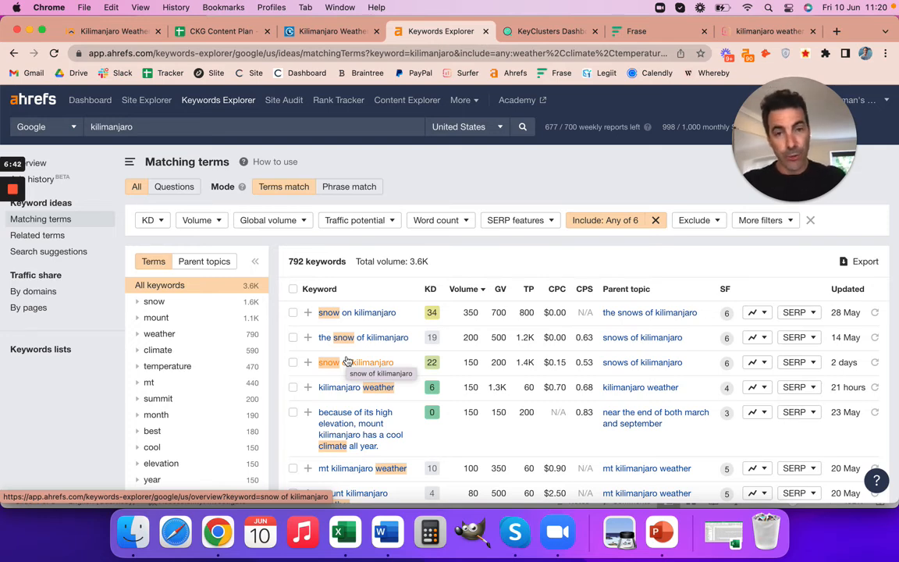
Exclude keywords containing "the snows" or "the snow" from the matching terms and show the filtered results.
left_click(712, 221)
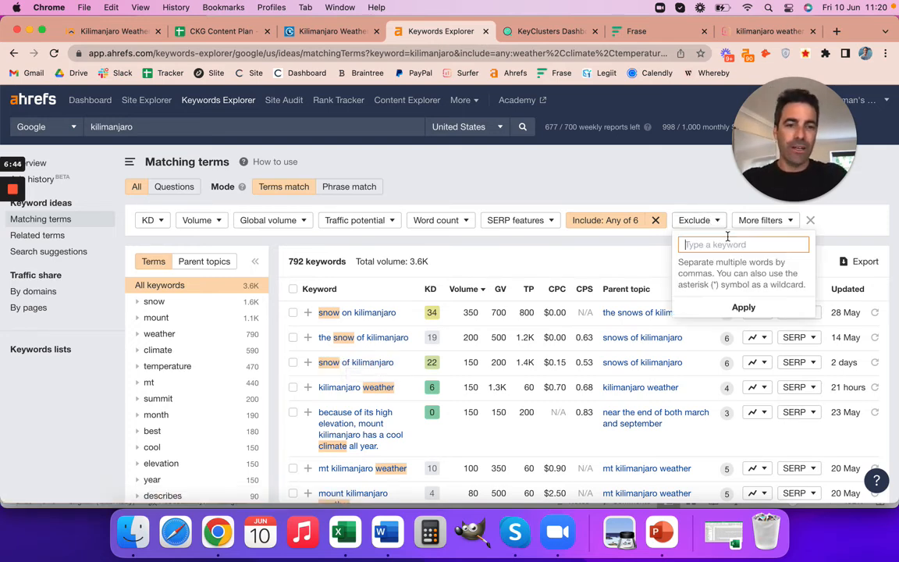
type("the snow")
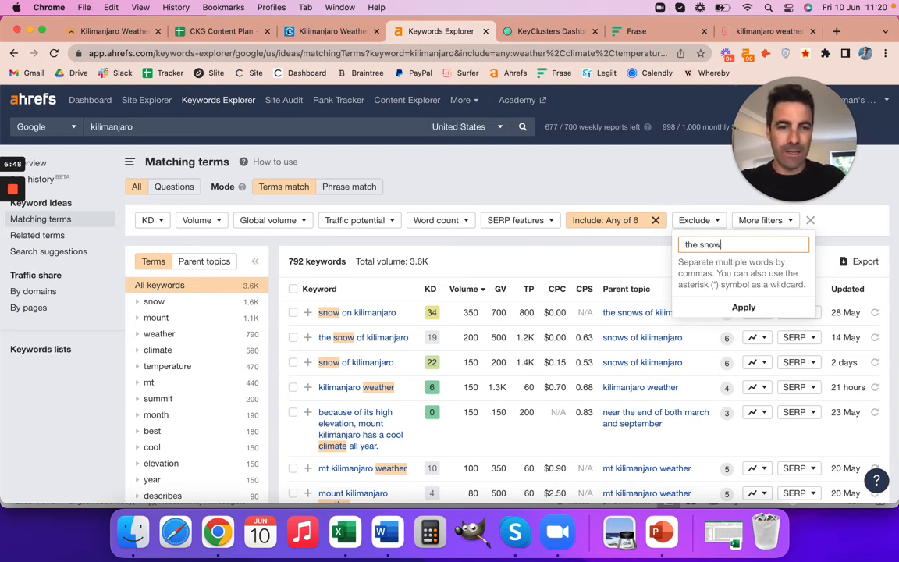
type("s, the snow")
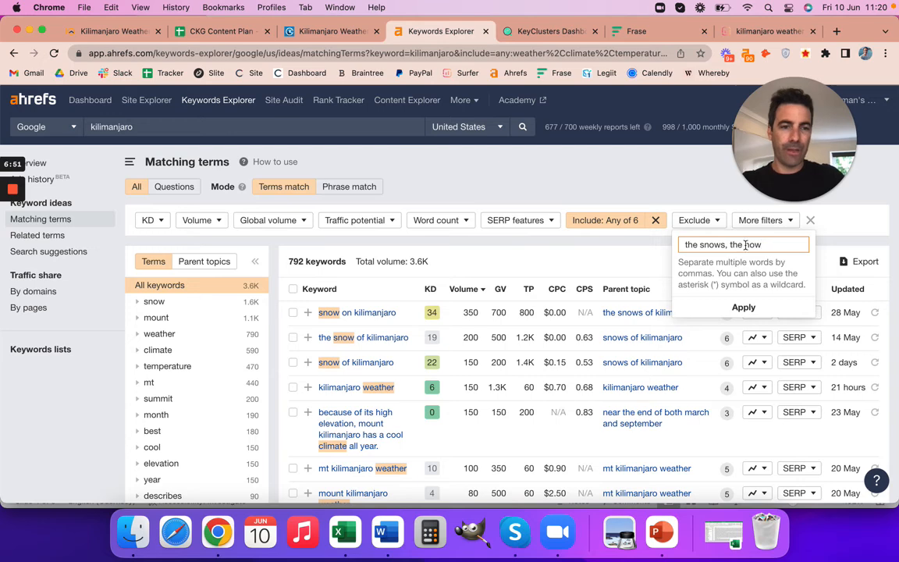
key("BackSpace")
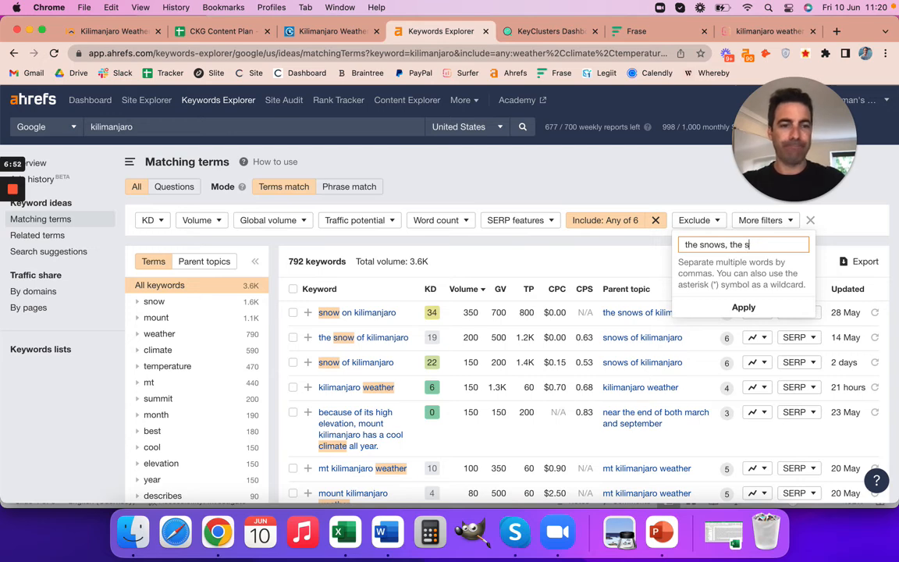
type("ow")
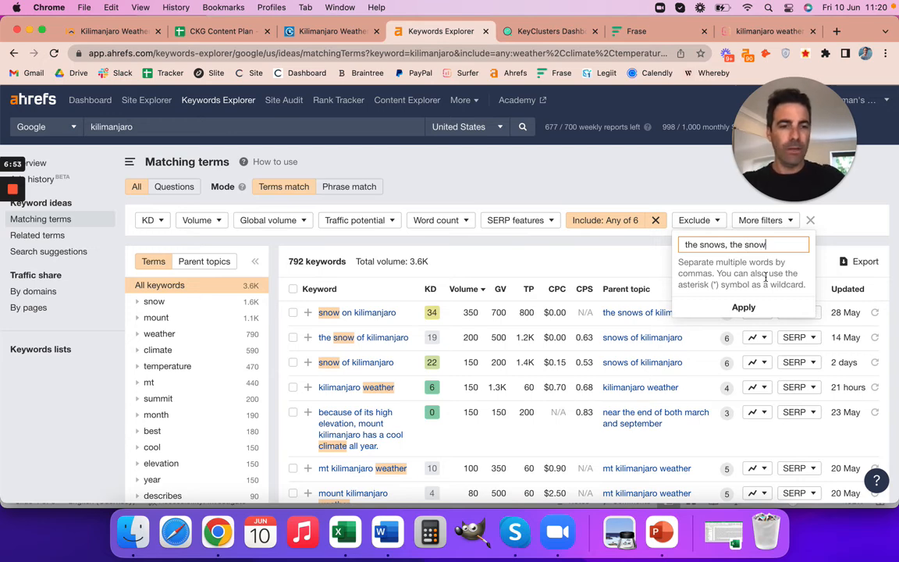
left_click(743, 307)
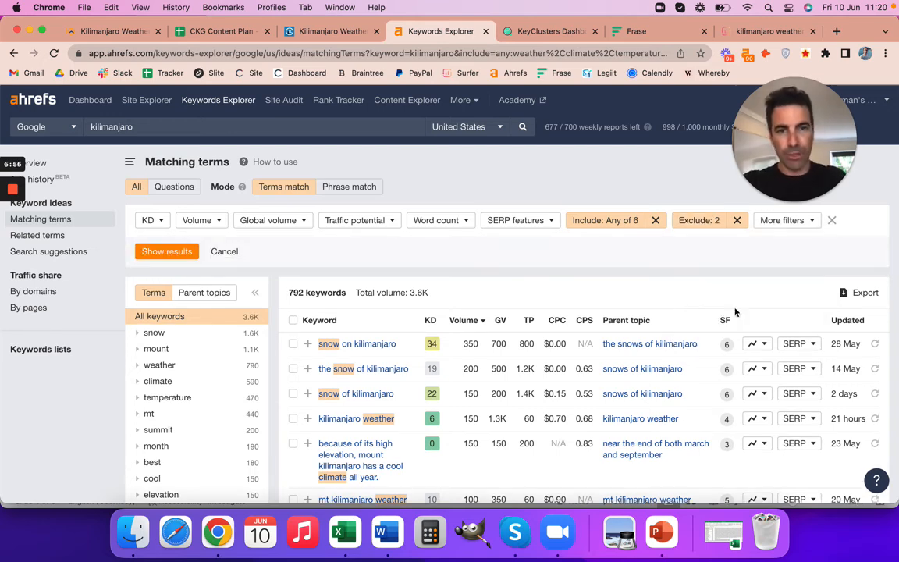
left_click(165, 251)
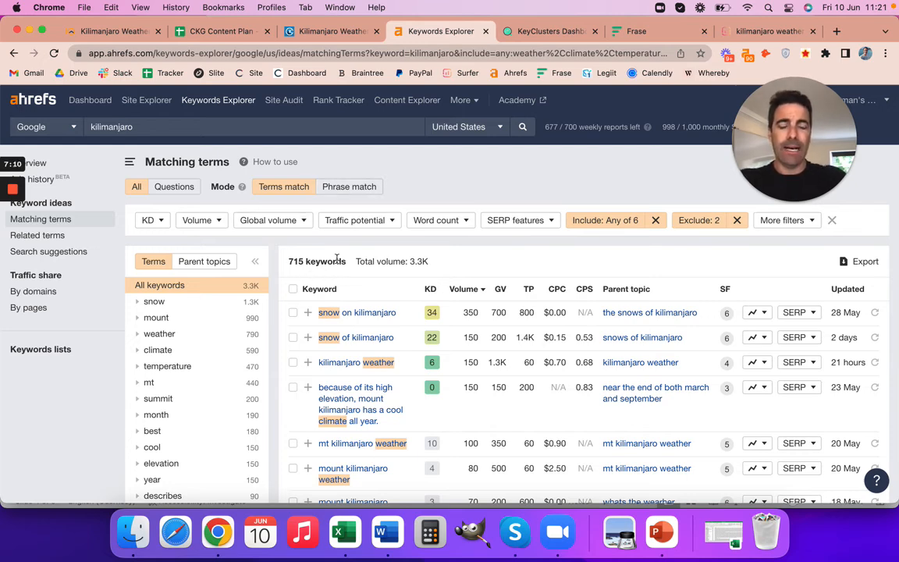
Clear all keyword filters and limit the "kilimanjaro" matching terms to a minimum volume of 20.
left_click(832, 222)
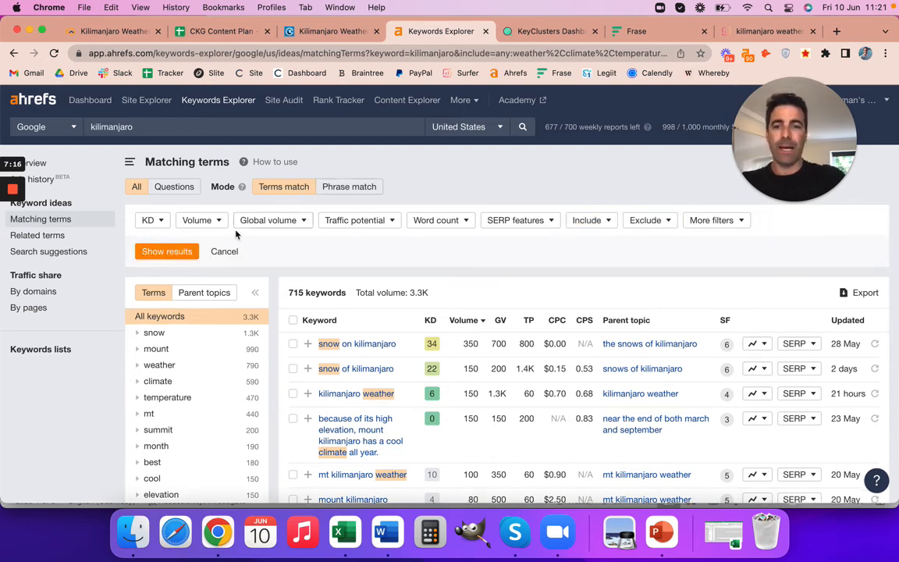
left_click(167, 252)
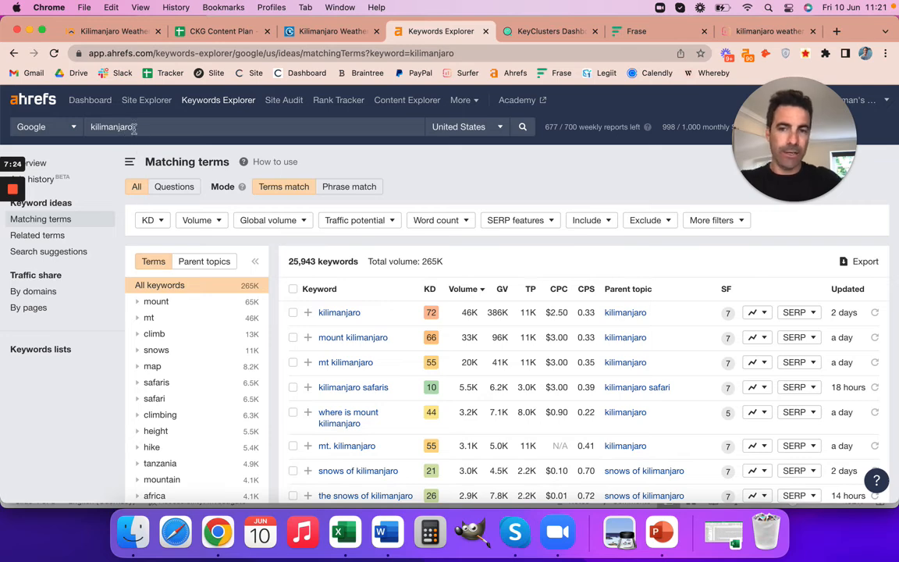
left_click(220, 221)
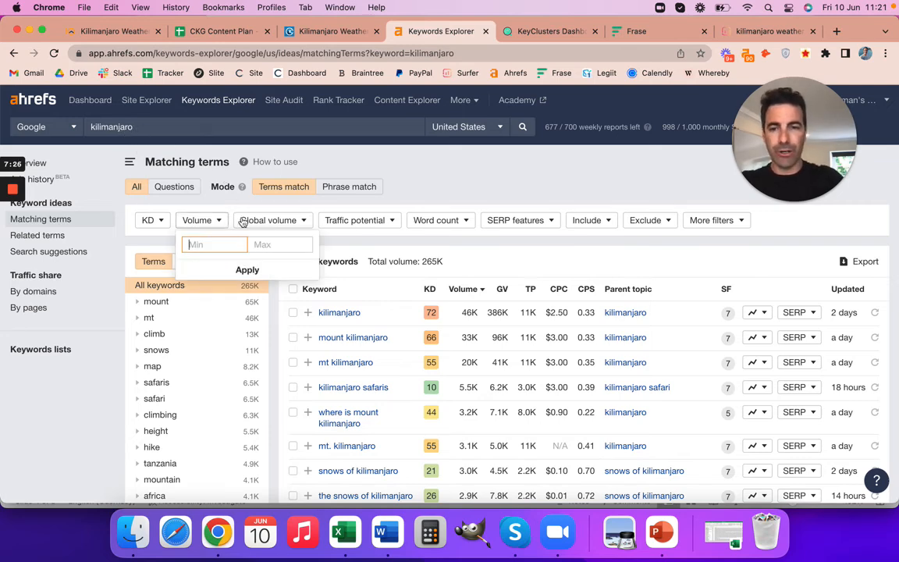
left_click(459, 268)
left_click(222, 221)
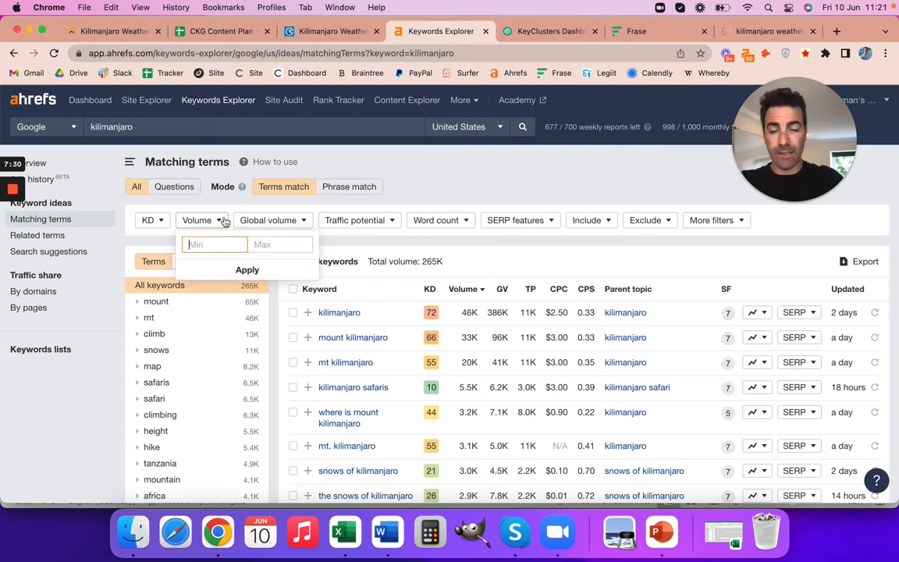
type("20")
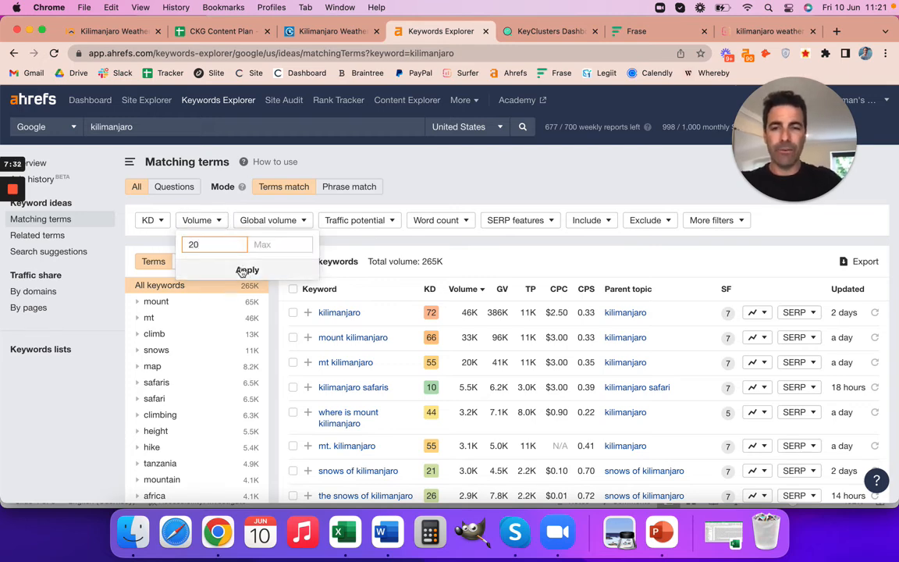
left_click(246, 270)
left_click(169, 256)
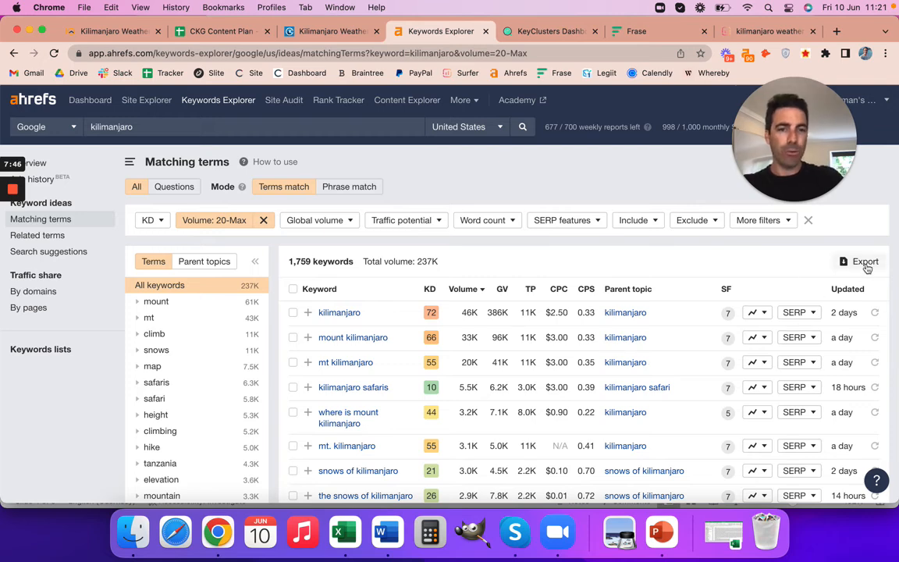
Switch to KeyClusters and load google_us_kilimanjaro_matching-terms_2022-06-10_10-55-24.csv from Downloads as the new job's keywords file.
left_click(551, 32)
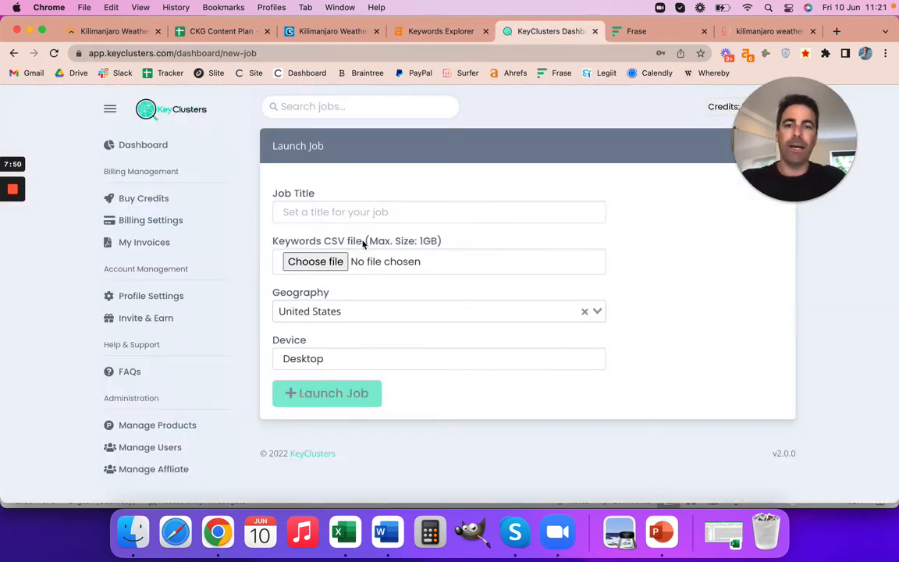
left_click(331, 263)
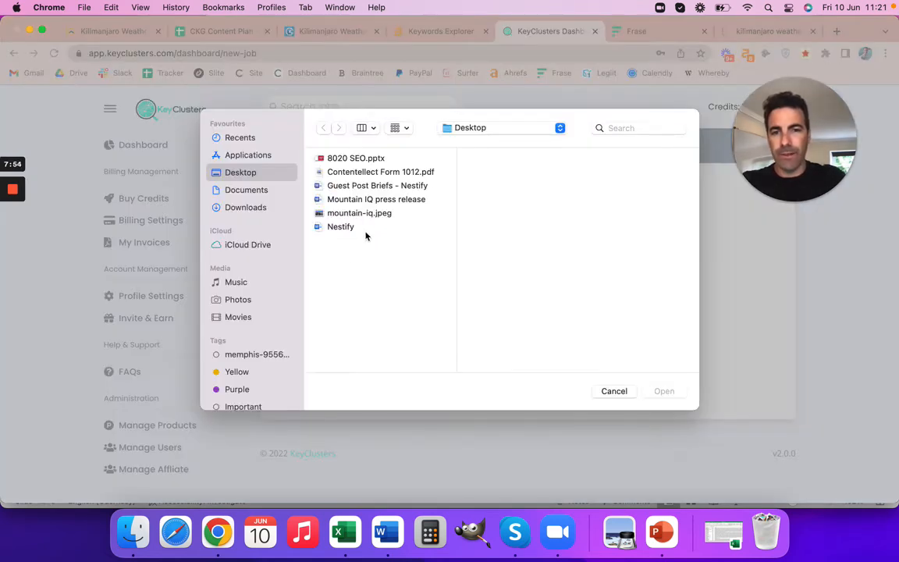
left_click(258, 207)
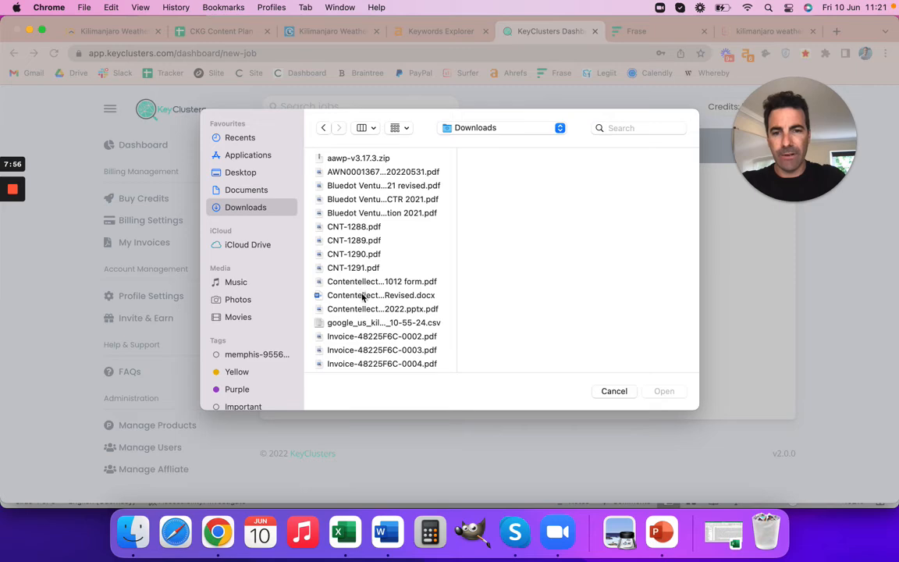
left_click(343, 322)
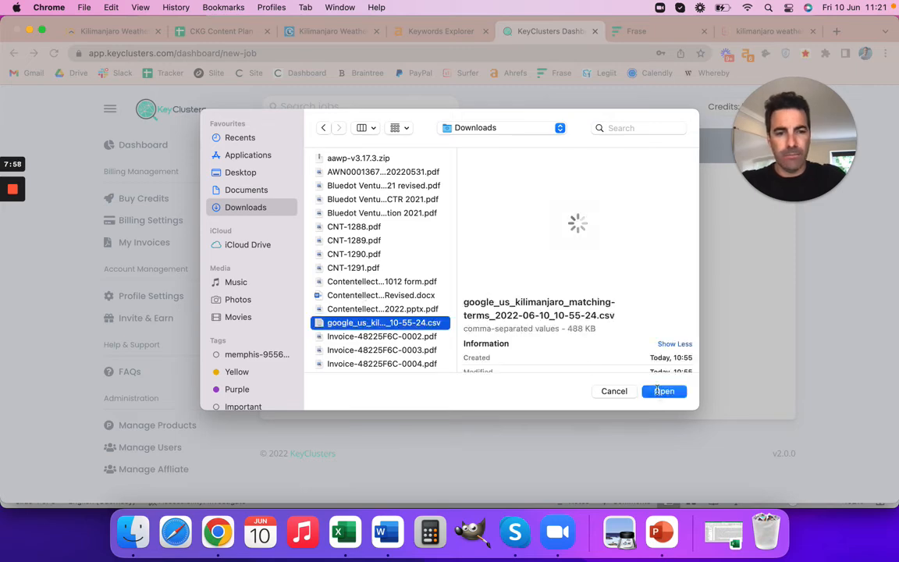
left_click(664, 391)
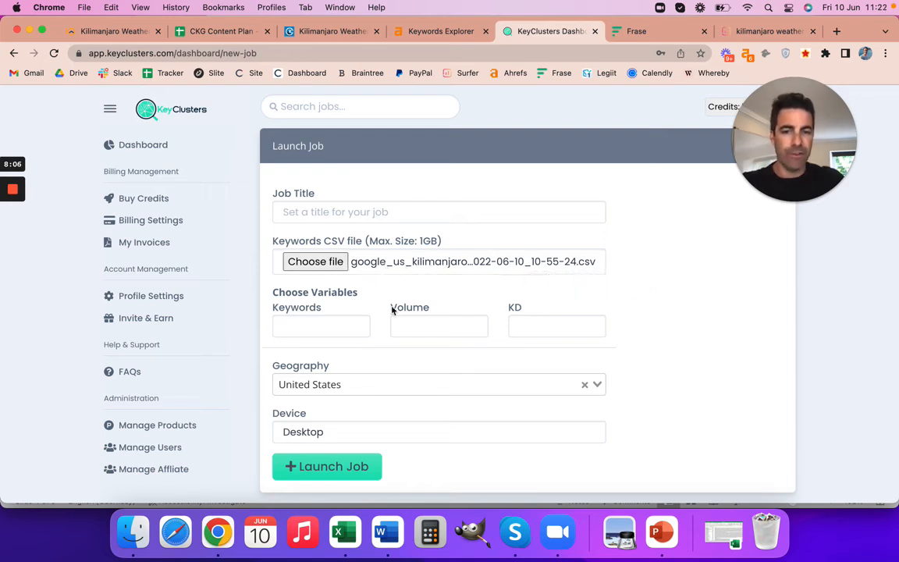
Map the job's variables: Keywords to Keyword, Volume to Global volume, and KD to Difficulty.
left_click(325, 328)
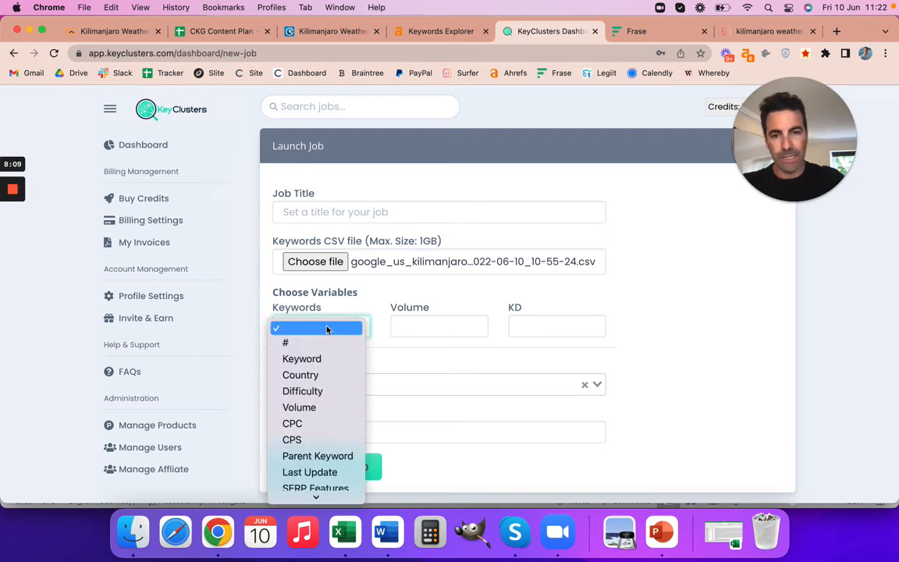
left_click(320, 359)
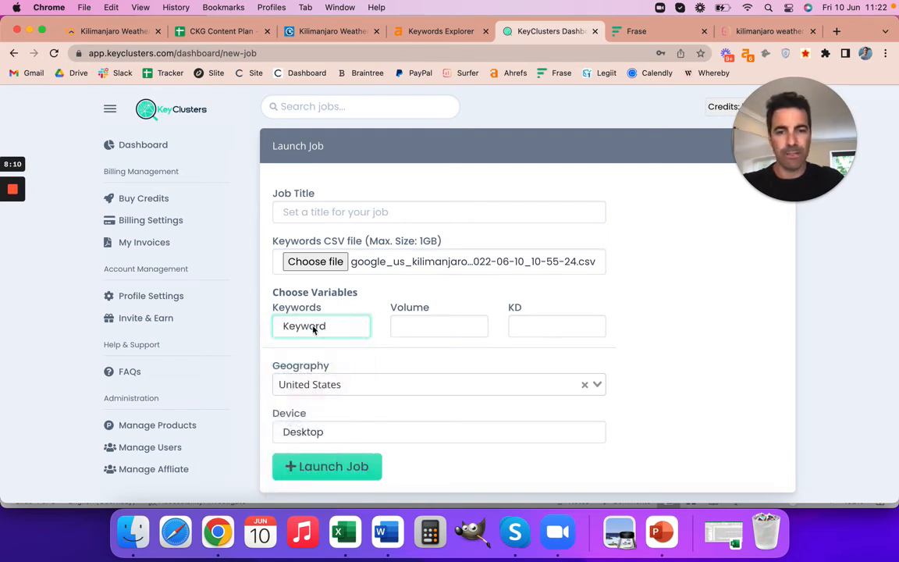
left_click(426, 327)
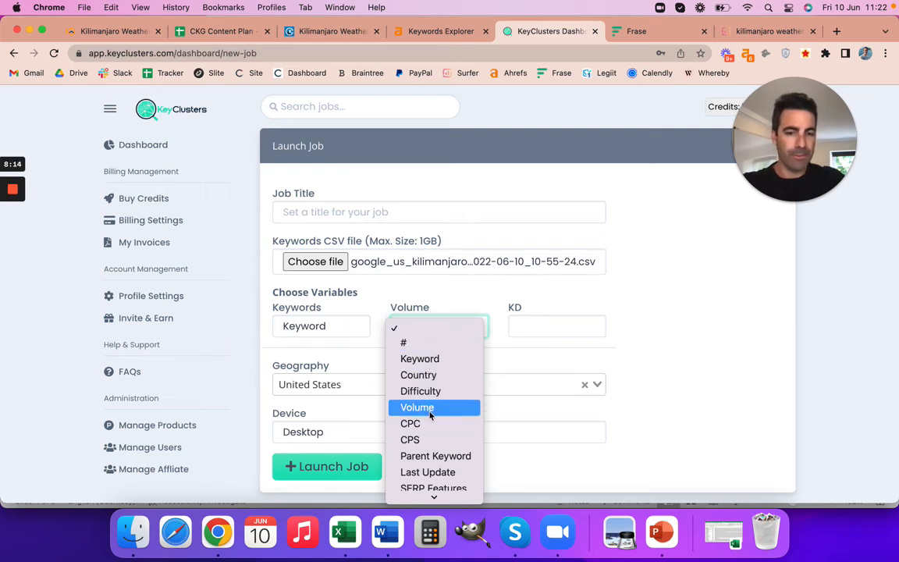
scroll(427, 412, "down", 2)
left_click(436, 476)
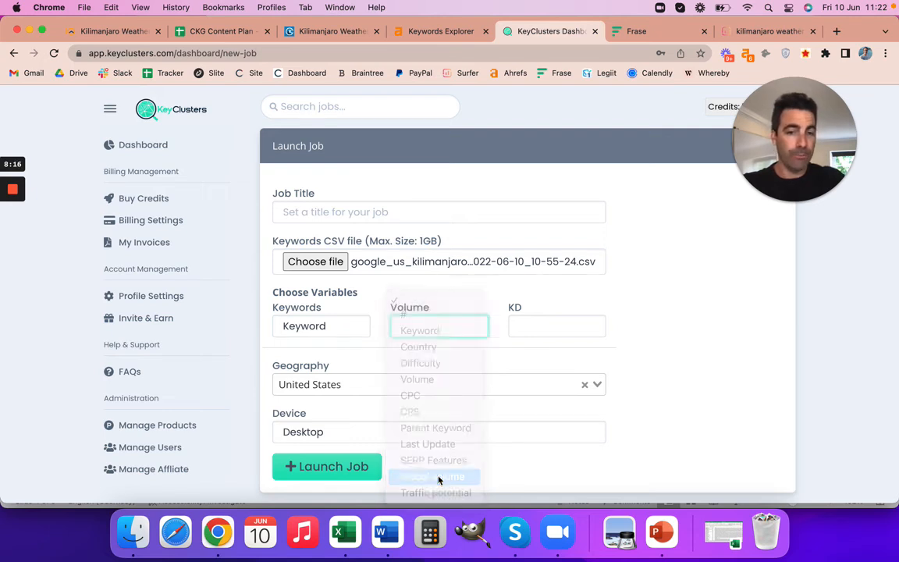
left_click(521, 330)
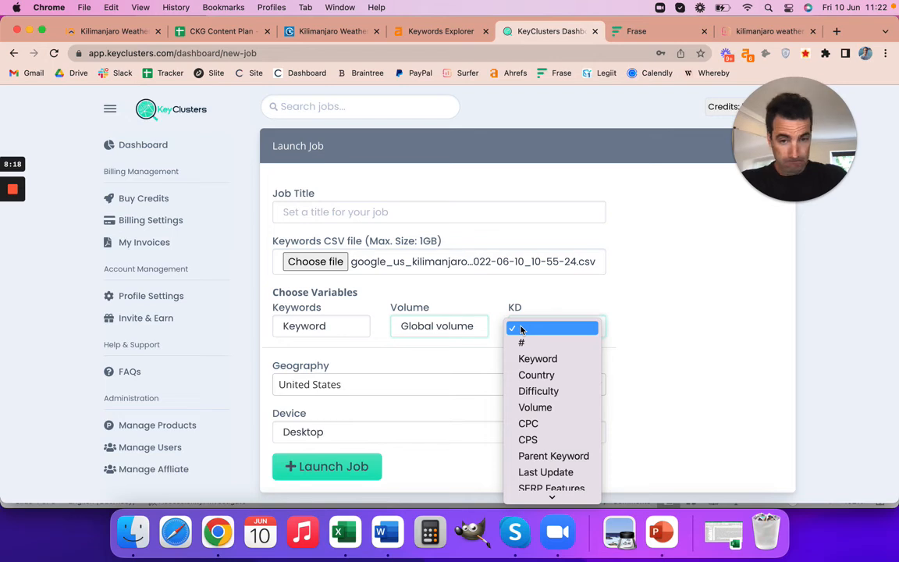
left_click(539, 393)
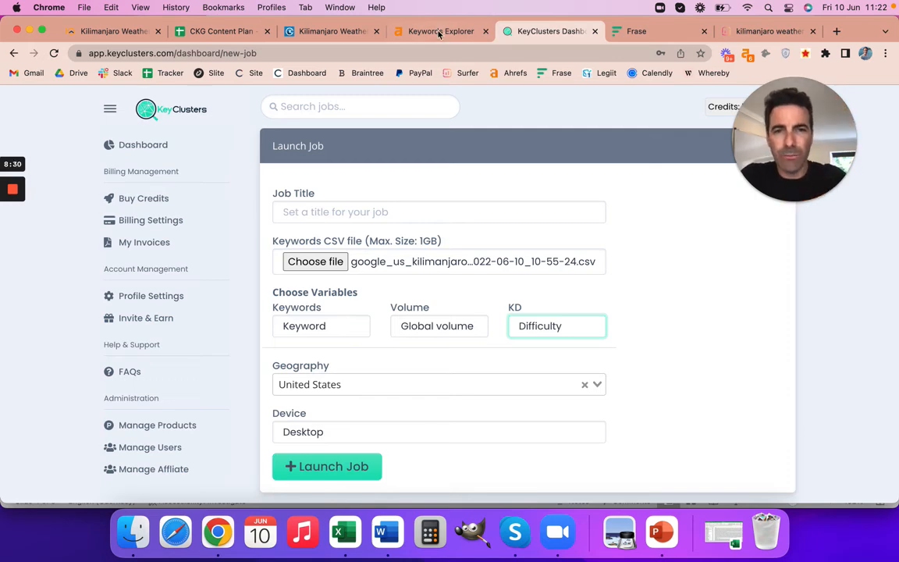
Revisit the Ahrefs keyword list and KeyClusters job form, and review the Keyword column and "mount kilimanjaro weather" row in the CKG Content Plan spreadsheet.
left_click(396, 31)
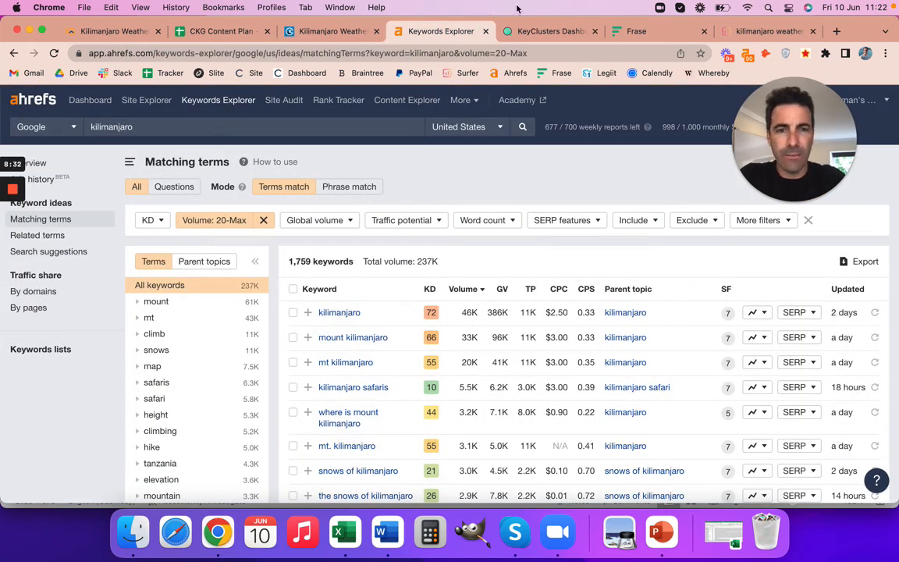
left_click(523, 34)
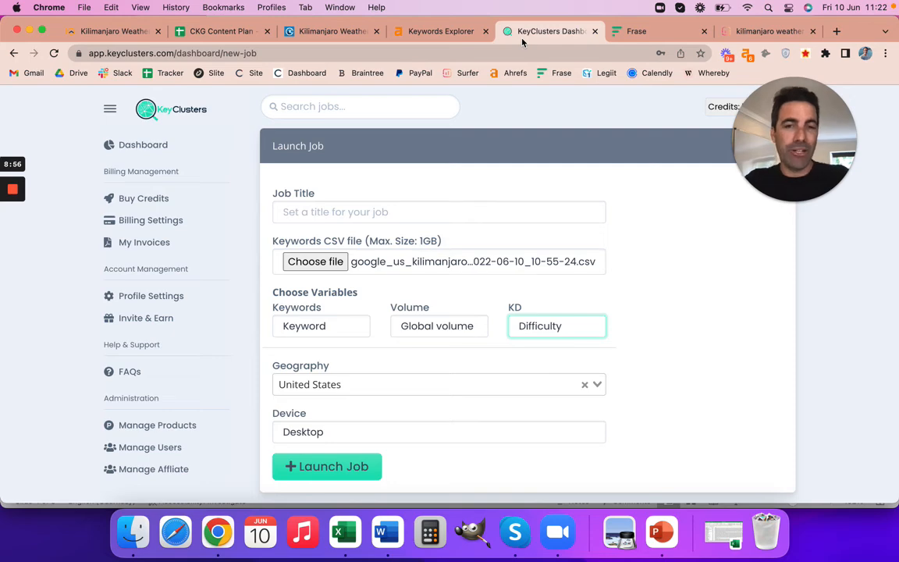
left_click(225, 32)
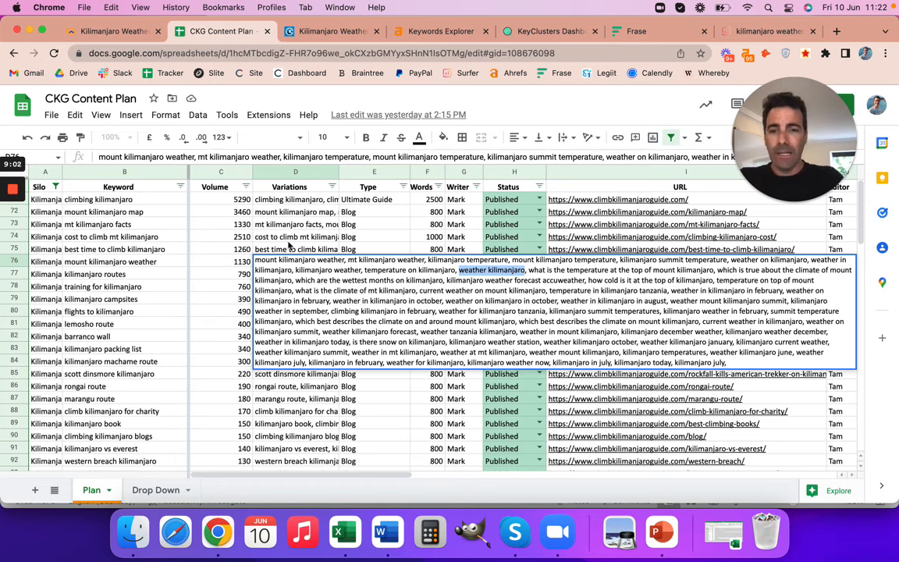
left_click(287, 239)
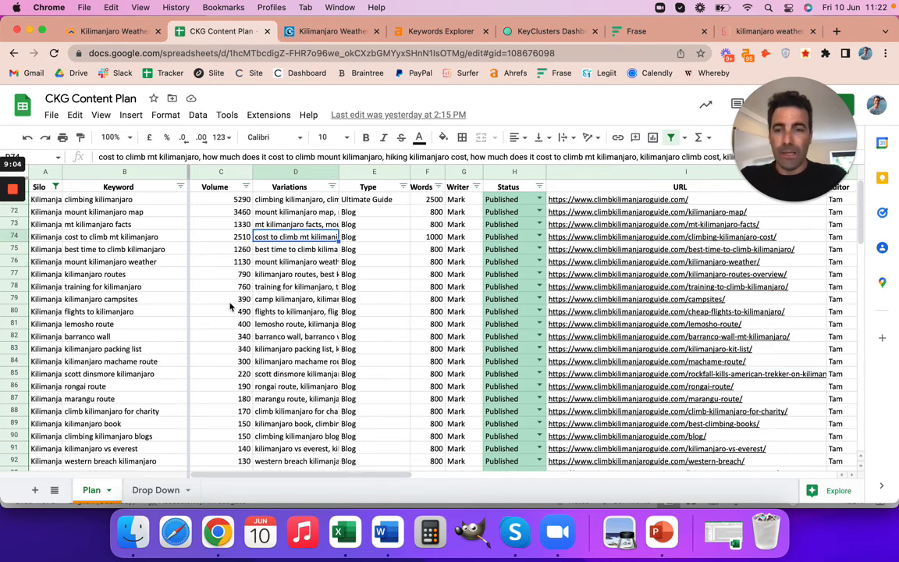
left_click(116, 173)
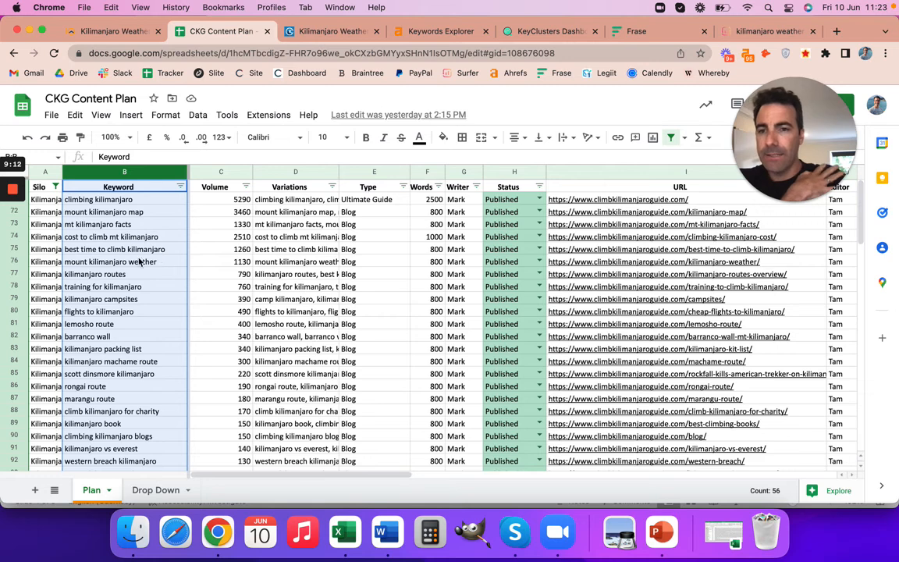
left_click(101, 263)
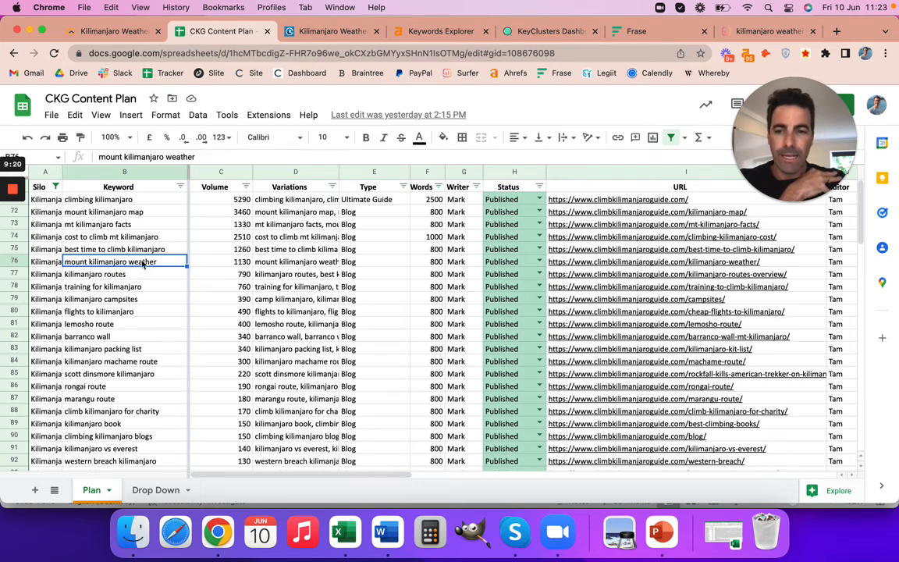
Copy the full Variations text of the "mount kilimanjaro weather" row and paste it into a new blank Word document.
double_click(272, 263)
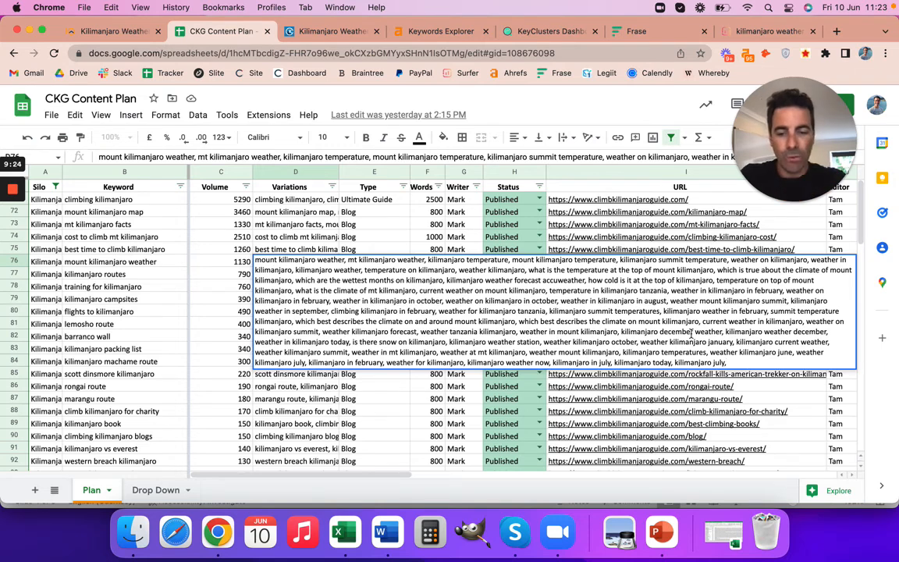
key("super+a")
key("cmd+c")
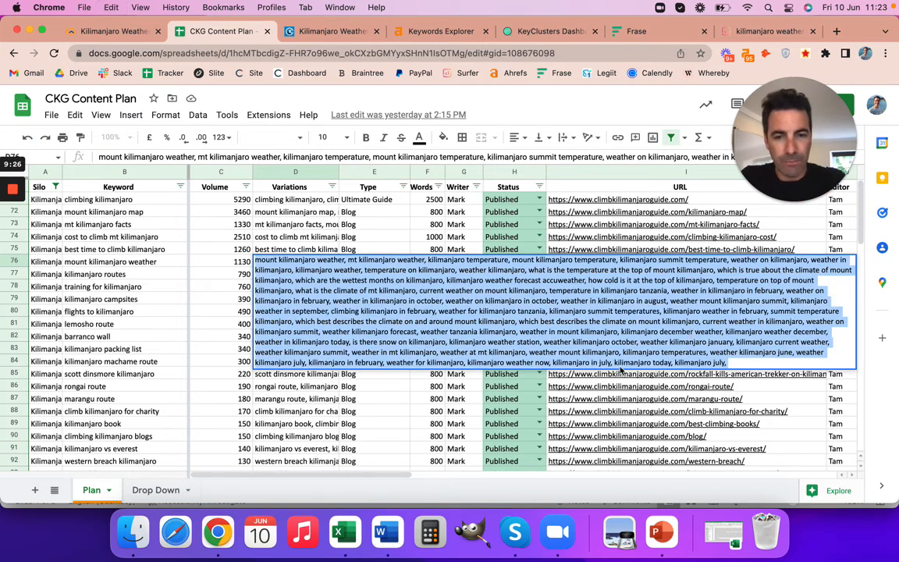
left_click(390, 531)
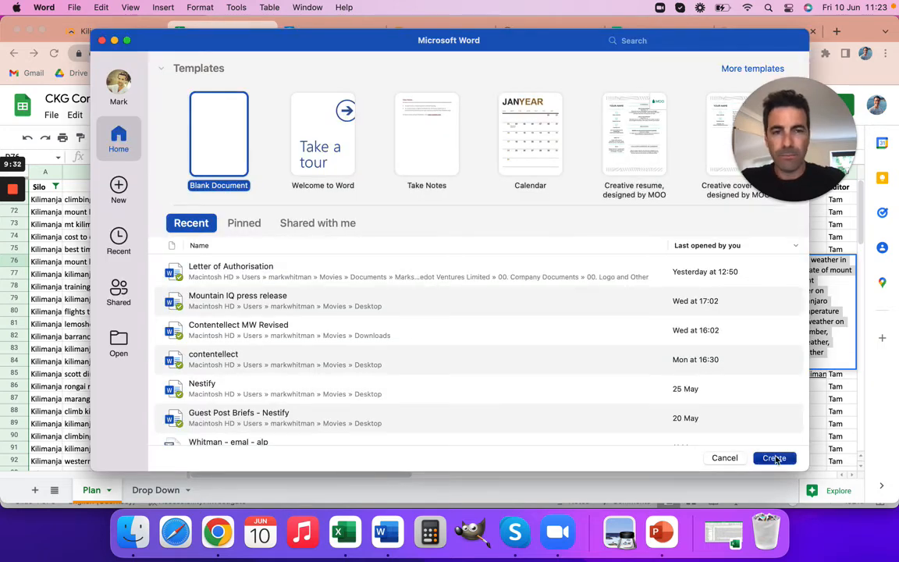
key("super+Tab")
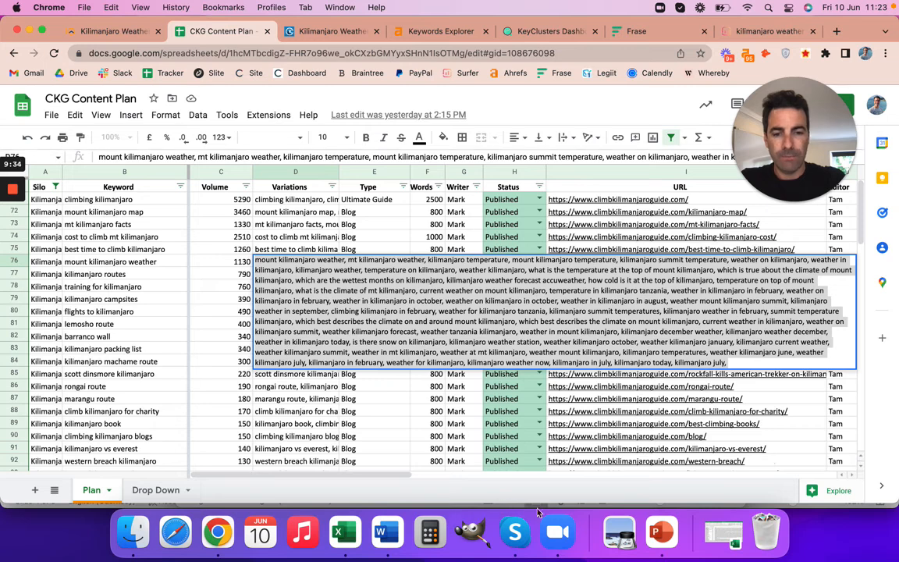
left_click(380, 532)
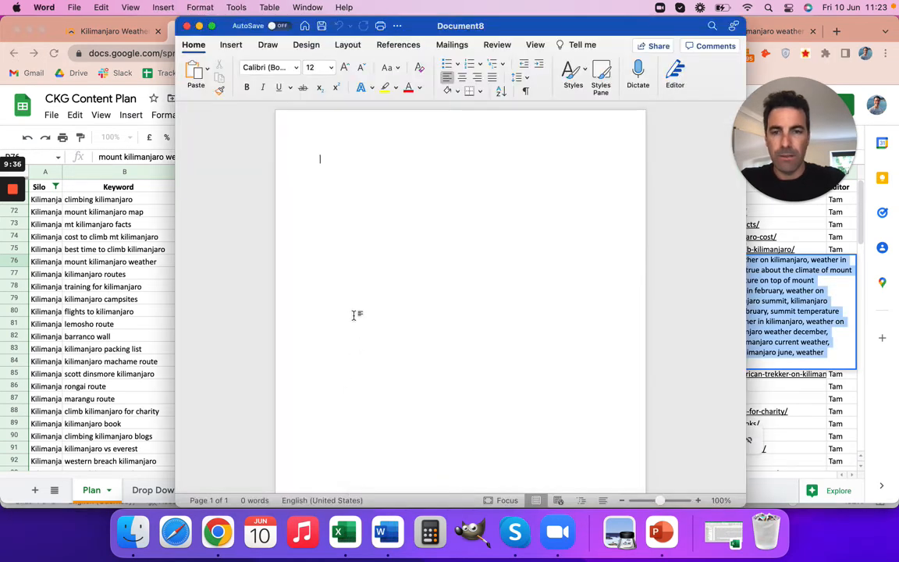
key("cmd+v")
Enlarge all the pasted keyword variations to font size 13.
key("cmd+a")
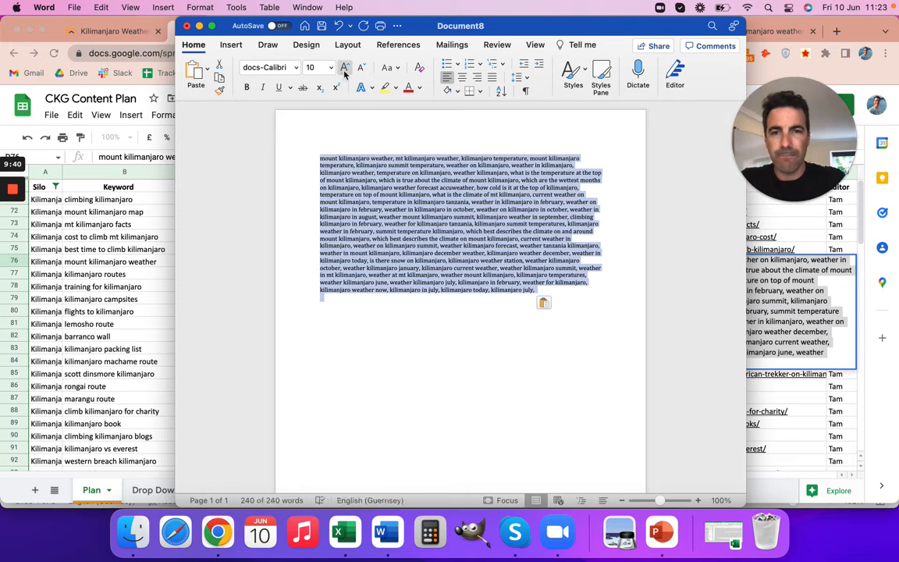
left_click(346, 69)
left_click(345, 69)
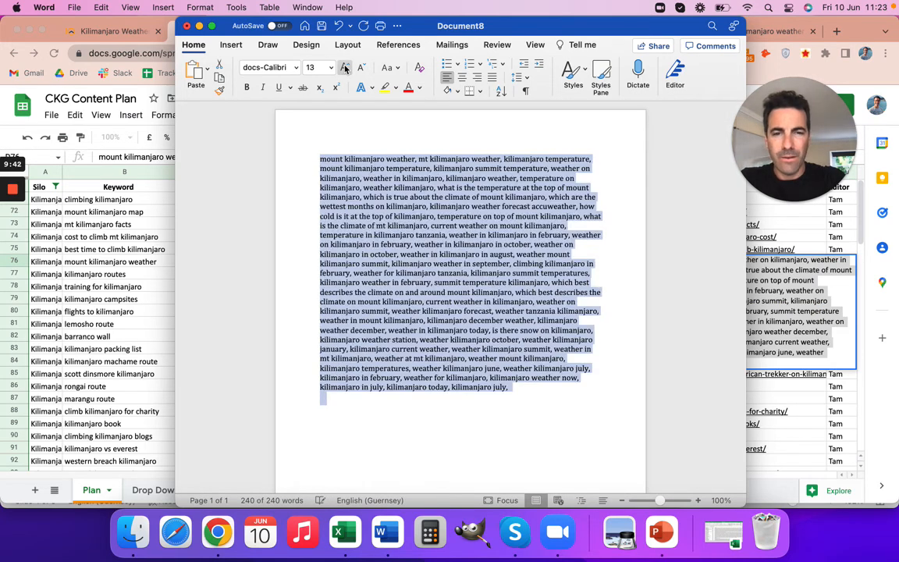
left_click(480, 254)
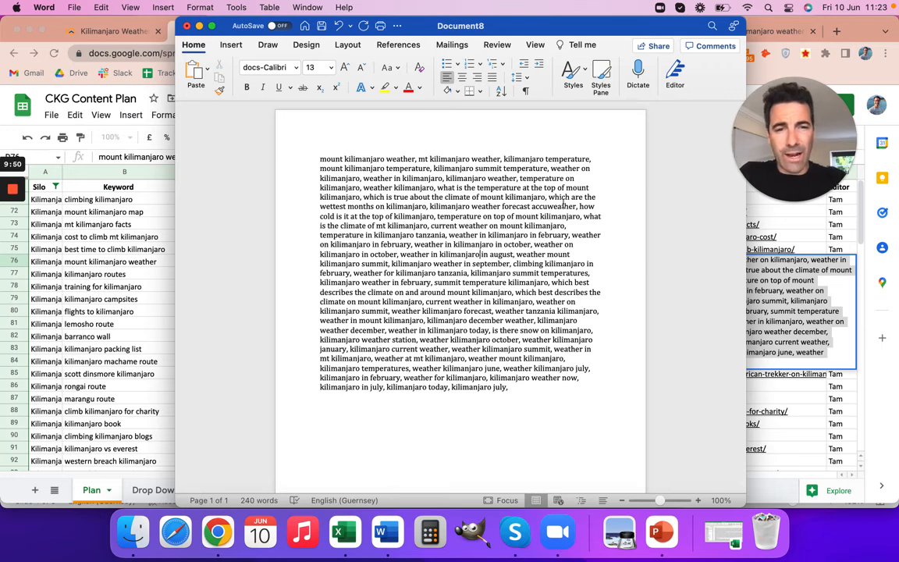
Examine the pasted variations for recurring subtopics such as temperature, summit, climate, individual months, snow and weather station.
left_click_drag(545, 160, 592, 160)
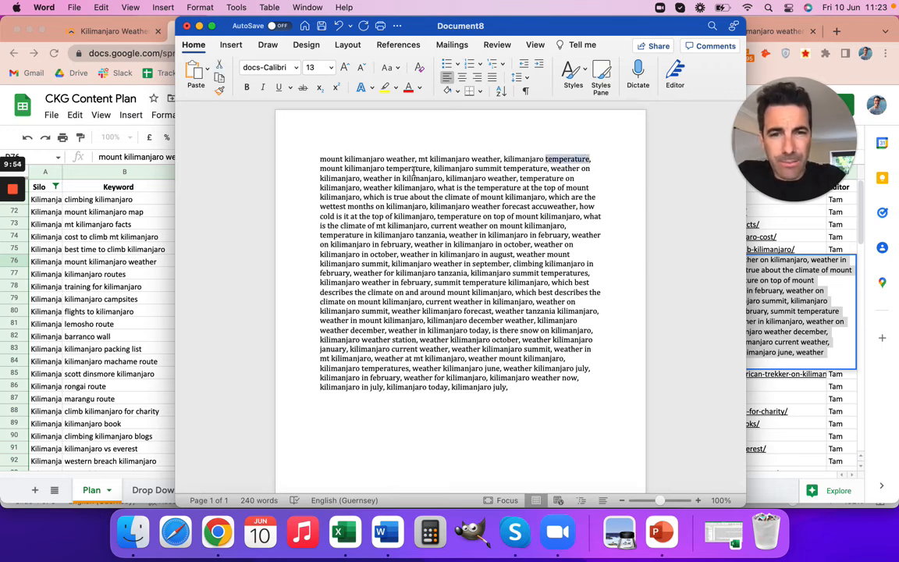
double_click(480, 170)
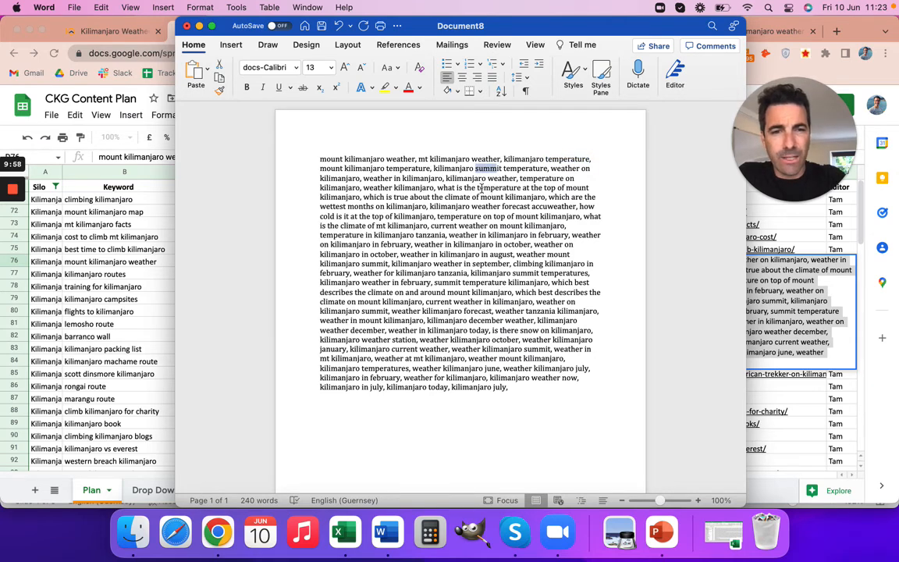
left_click_drag(477, 188, 566, 188)
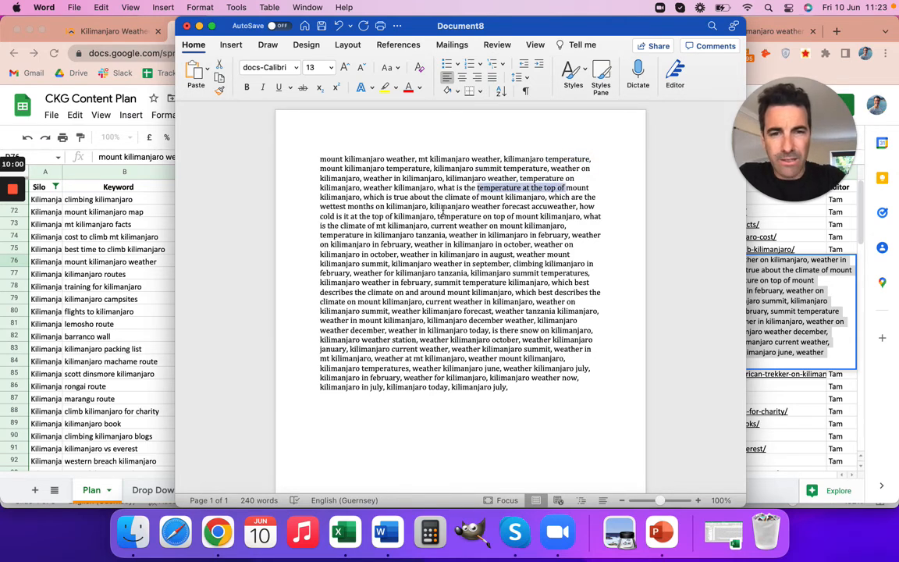
left_click_drag(446, 197, 552, 198)
left_click(577, 197)
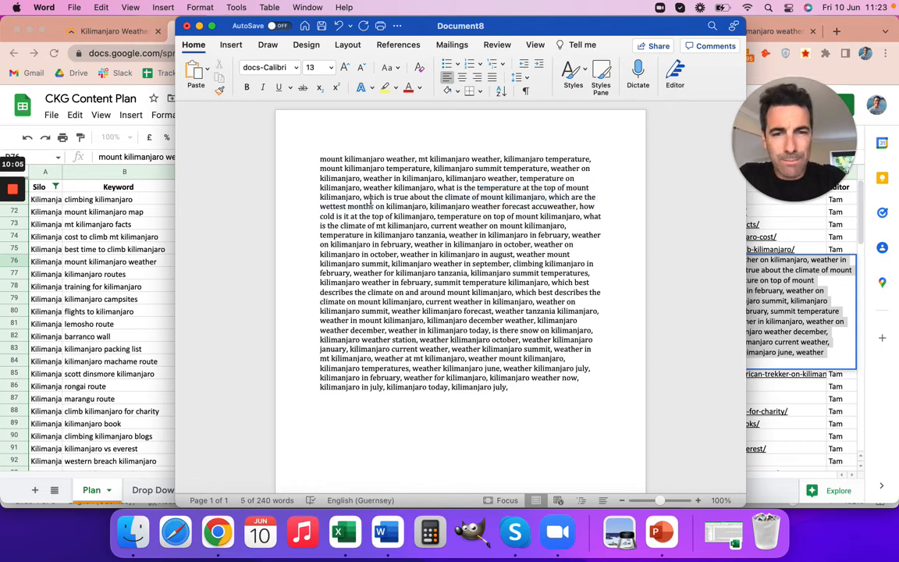
scroll(535, 247, "down", 1)
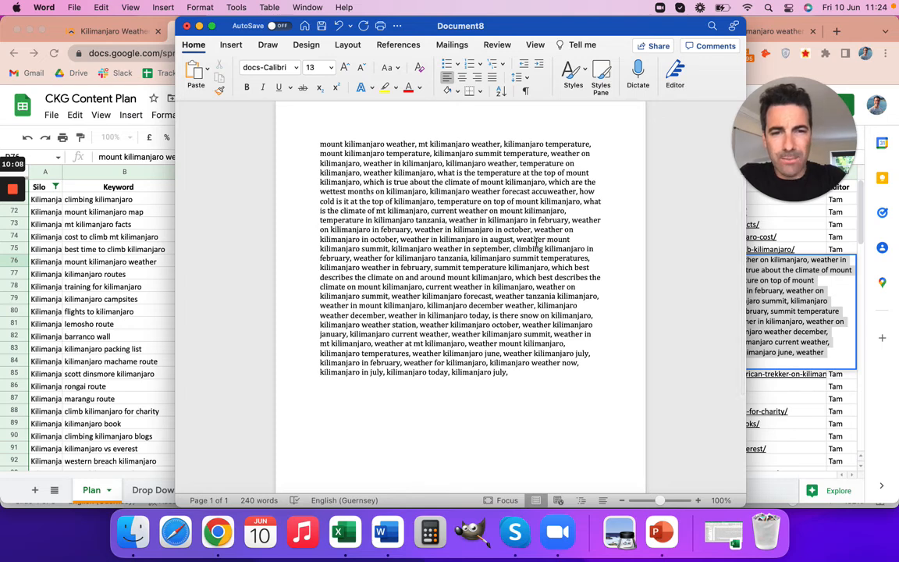
left_click_drag(491, 241, 567, 221)
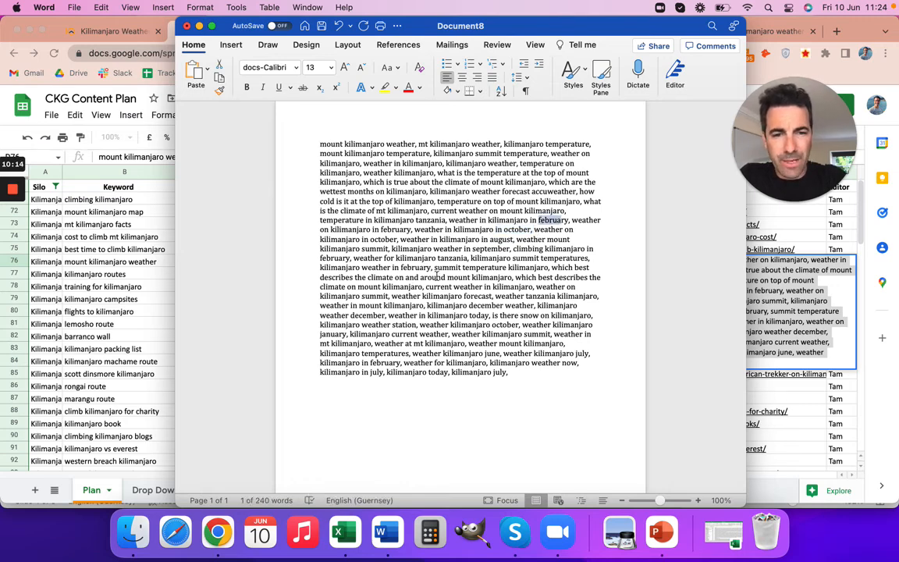
left_click_drag(502, 316, 581, 316)
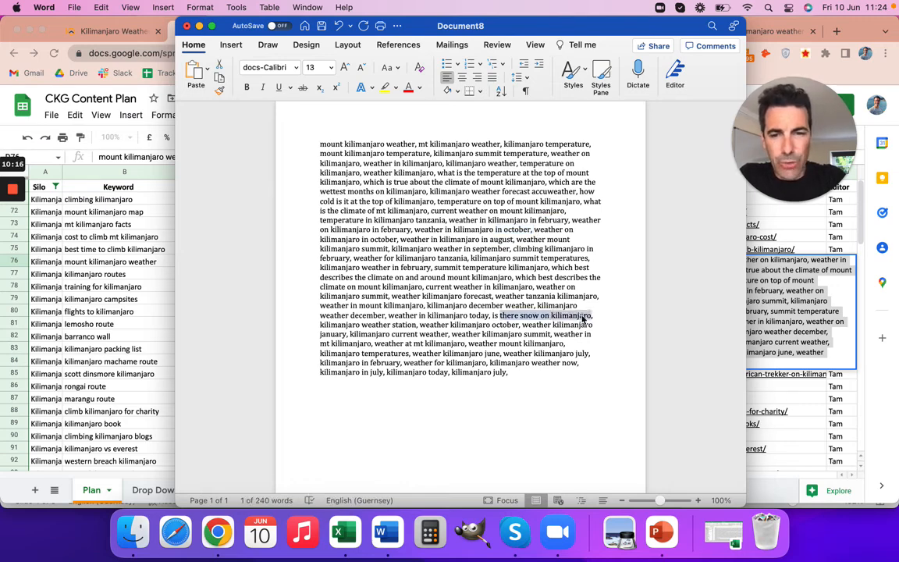
left_click_drag(363, 326, 409, 326)
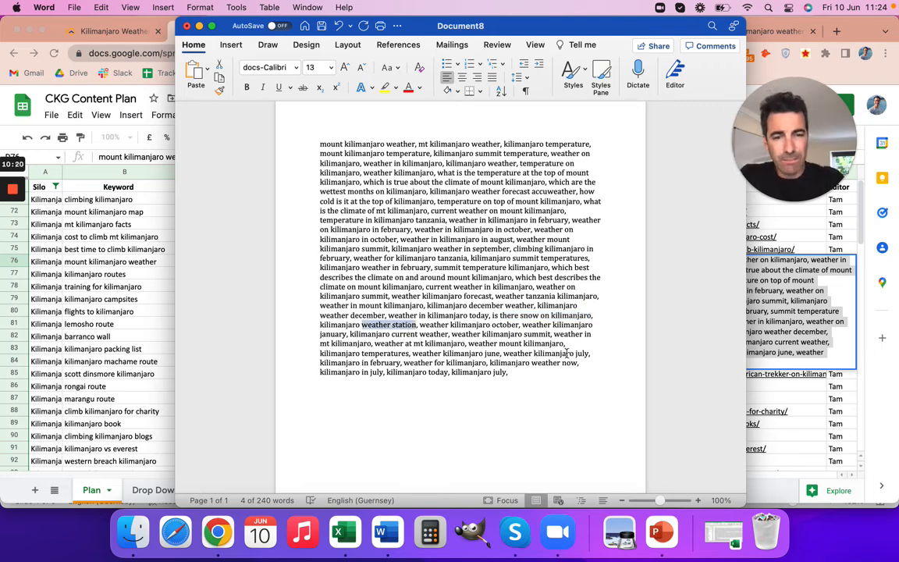
left_click_drag(535, 354, 590, 353)
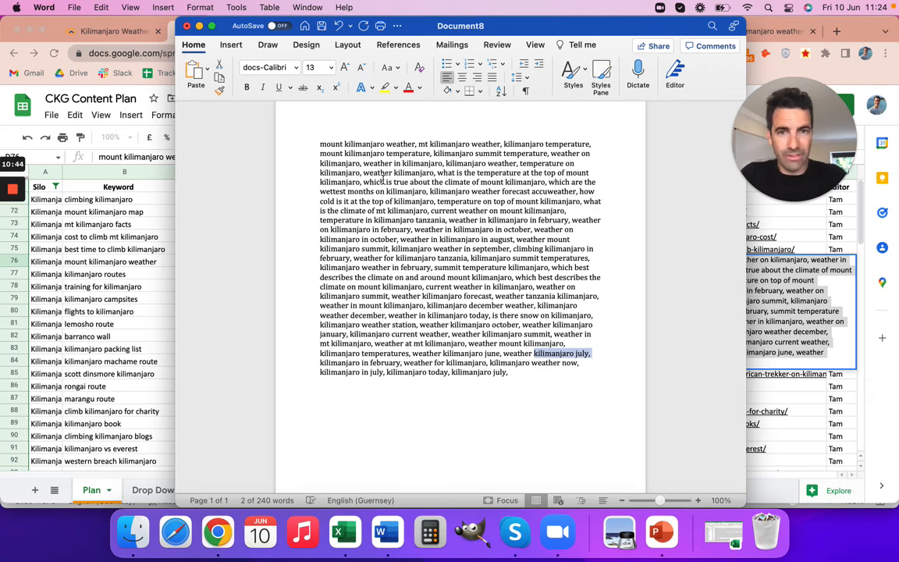
Return to the CKG Content Plan spreadsheet and recheck the "mount kilimanjaro weather" keyword and its Variations cell.
left_click(200, 27)
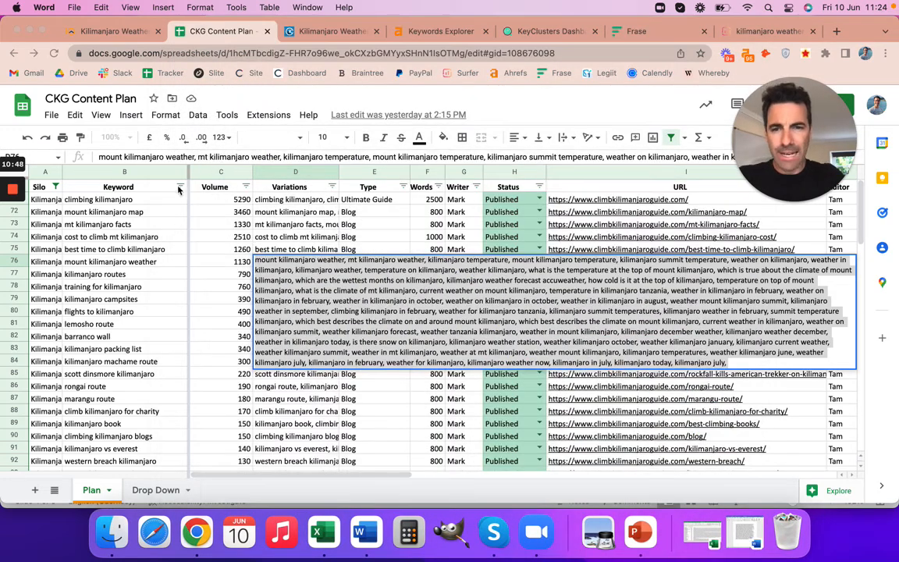
left_click(142, 265)
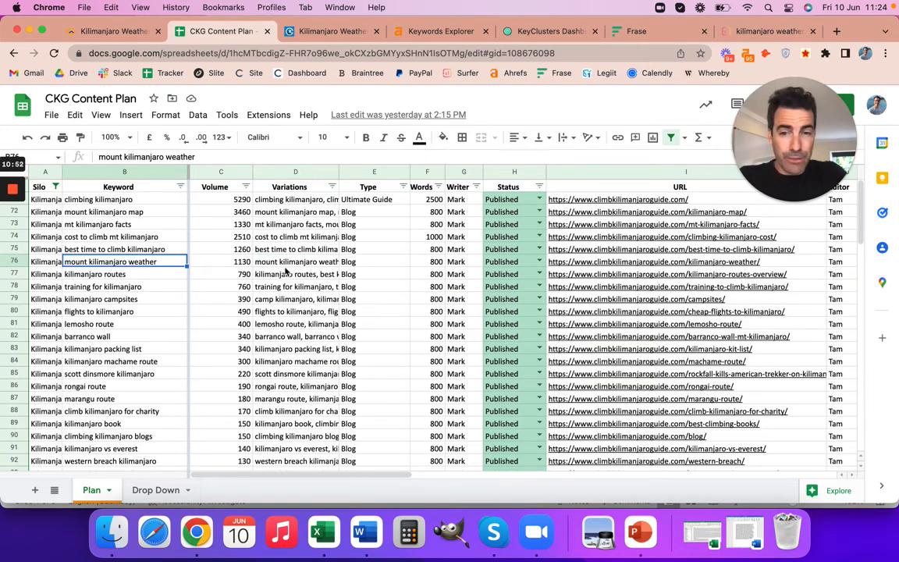
double_click(277, 263)
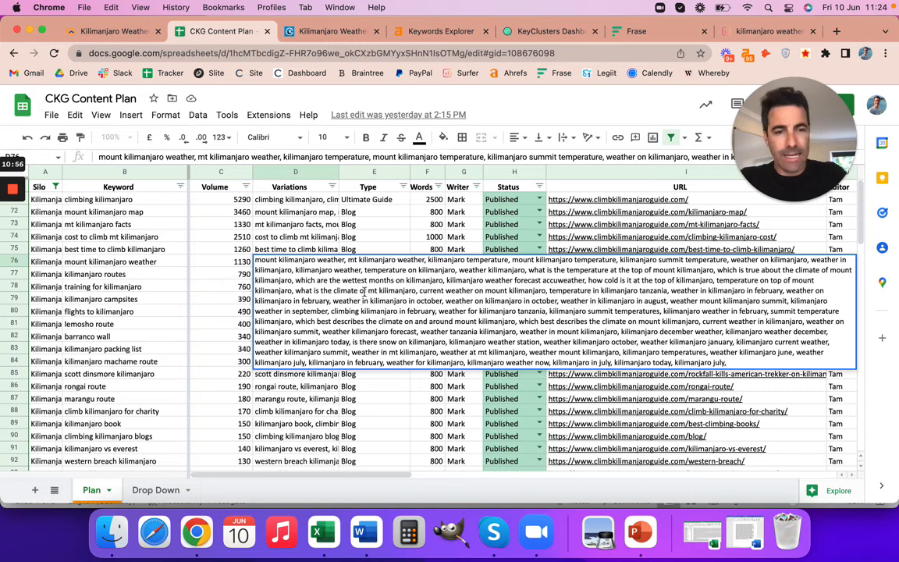
left_click(142, 266)
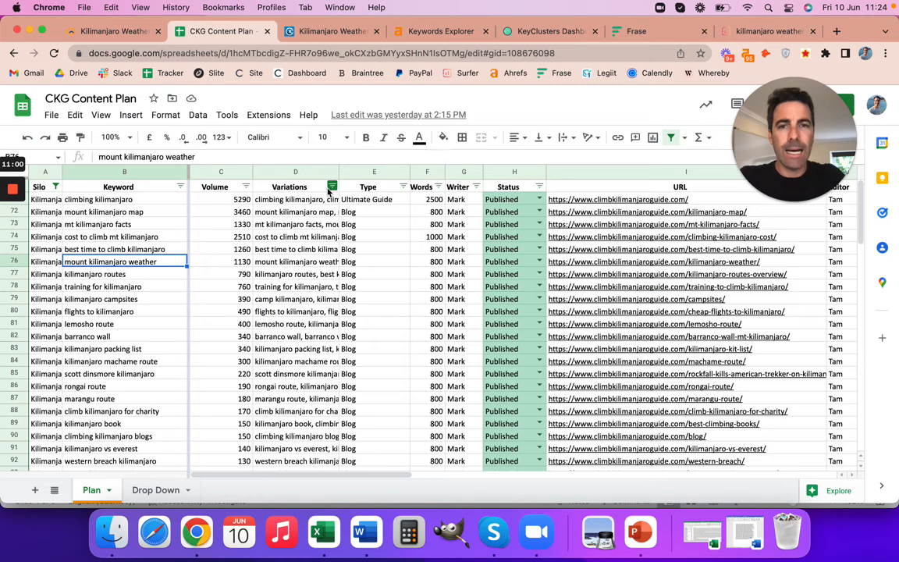
Switch to Frase and review the SERP overview averages and the first-ranked result for "kilimanjaro weather".
left_click(643, 33)
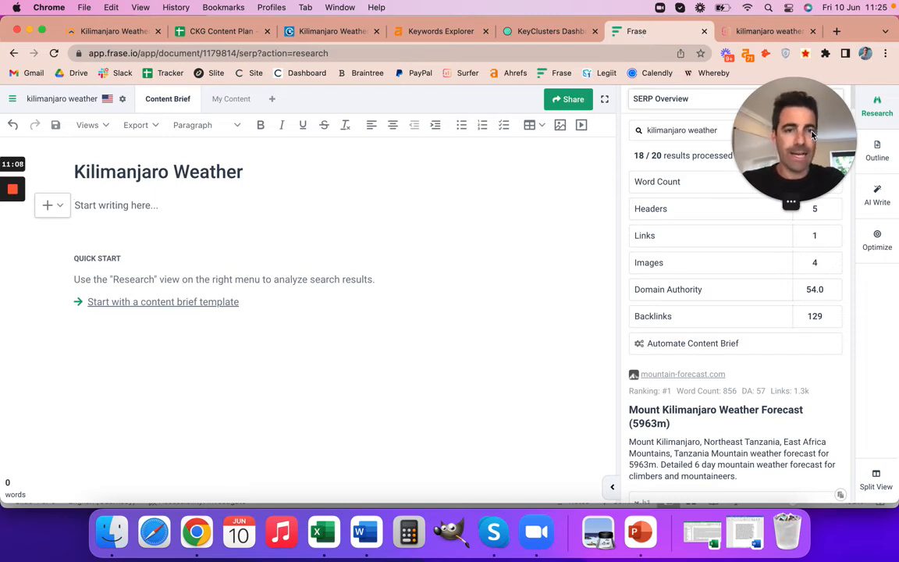
left_click_drag(812, 135, 846, 149)
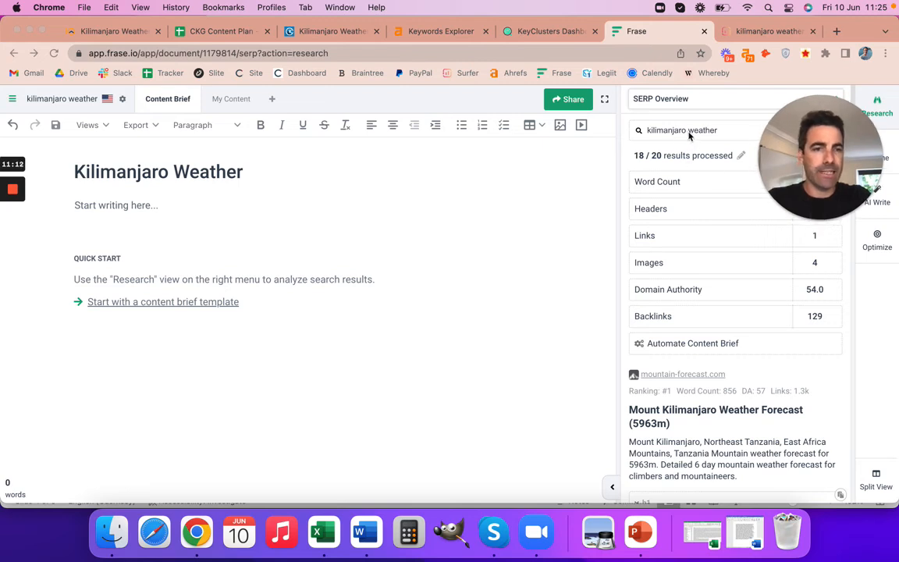
left_click_drag(818, 144, 814, 72)
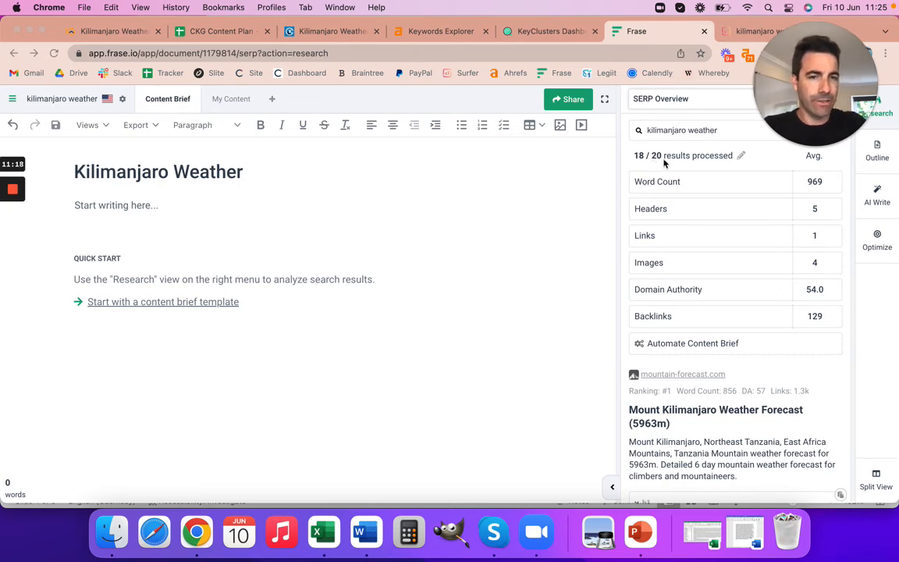
scroll(718, 383, "down", 5)
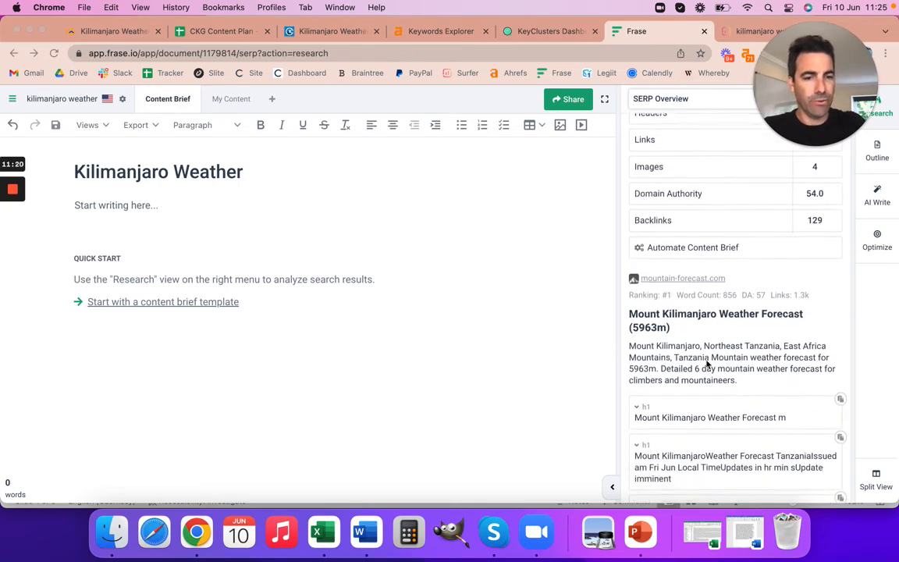
scroll(707, 365, "down", 2)
scroll(707, 365, "up", 5)
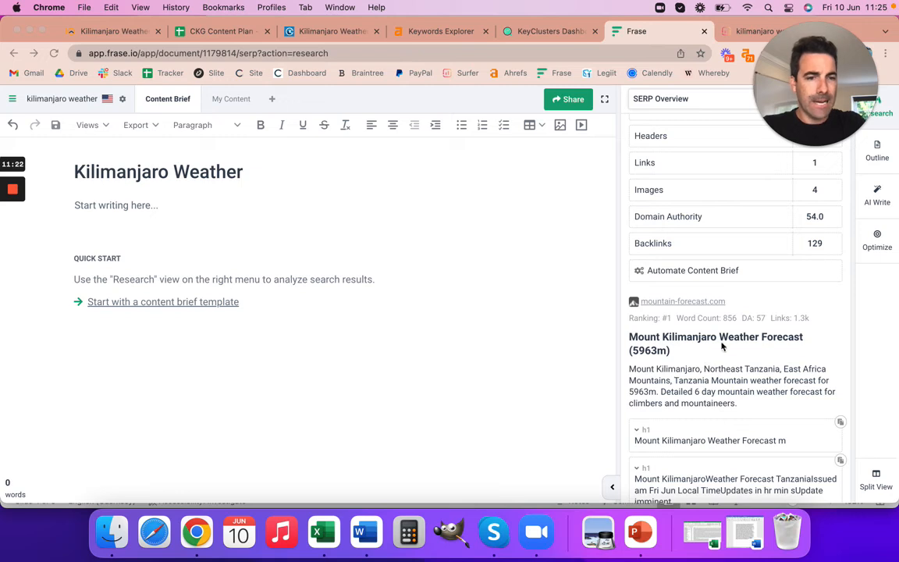
scroll(738, 332, "up", 2)
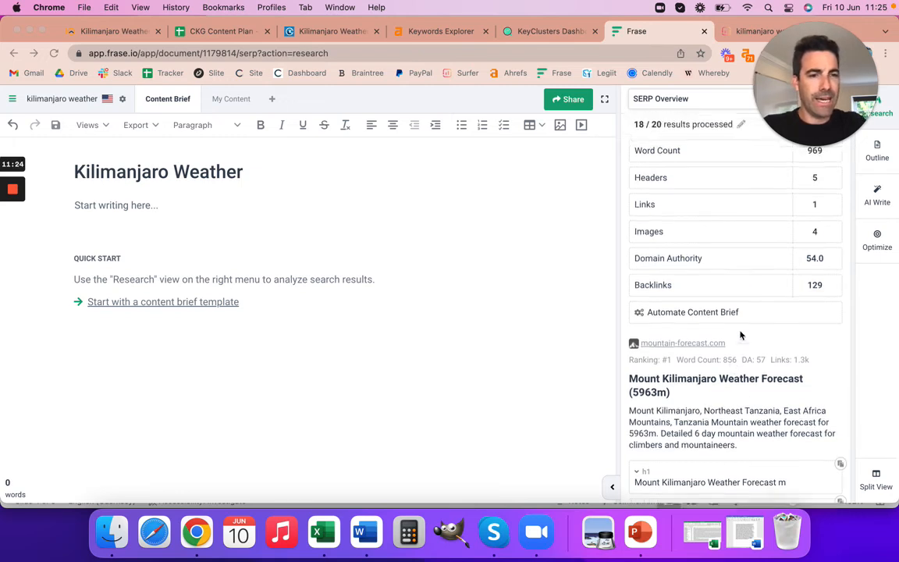
scroll(741, 334, "up", 1)
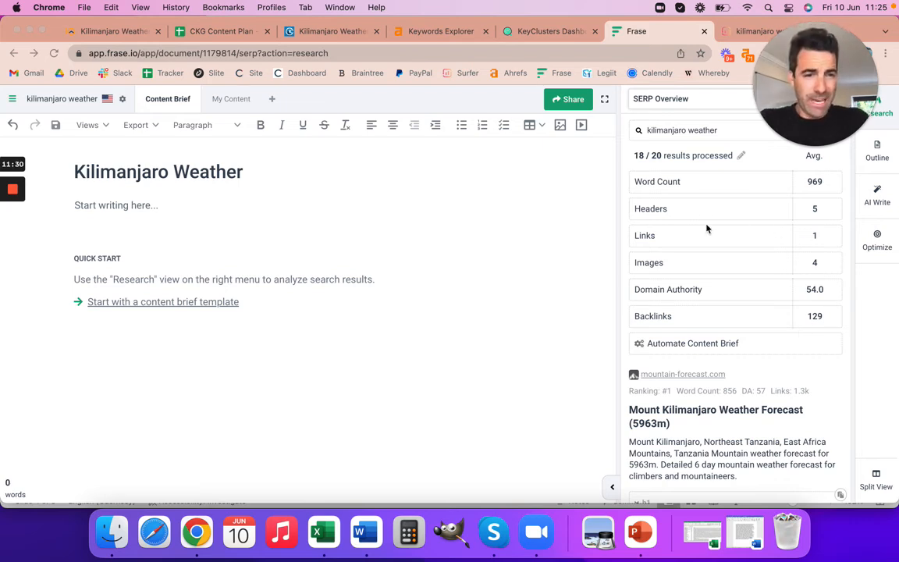
Show the Optimize topics for the empty content brief and read through the long-tail topic list.
left_click(876, 240)
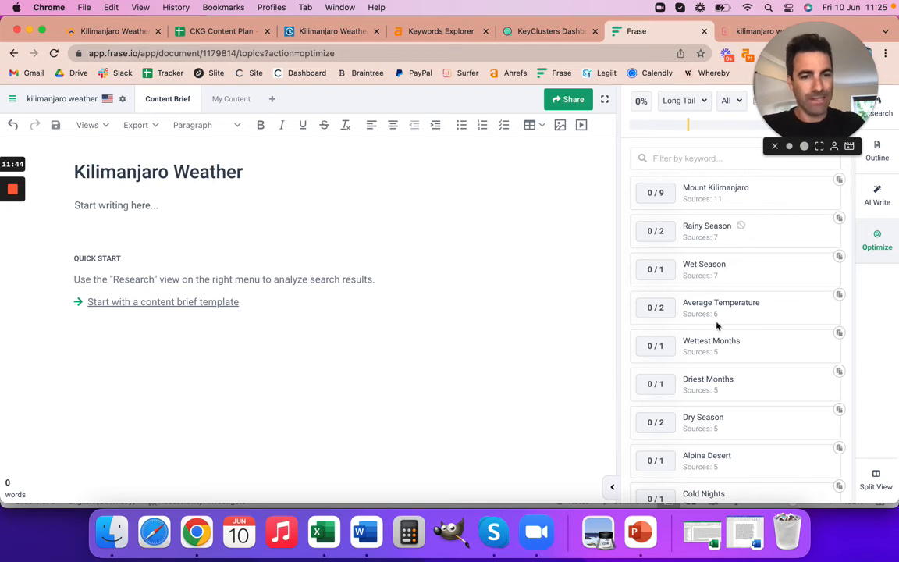
scroll(740, 336, "down", 3)
scroll(741, 338, "down", 2)
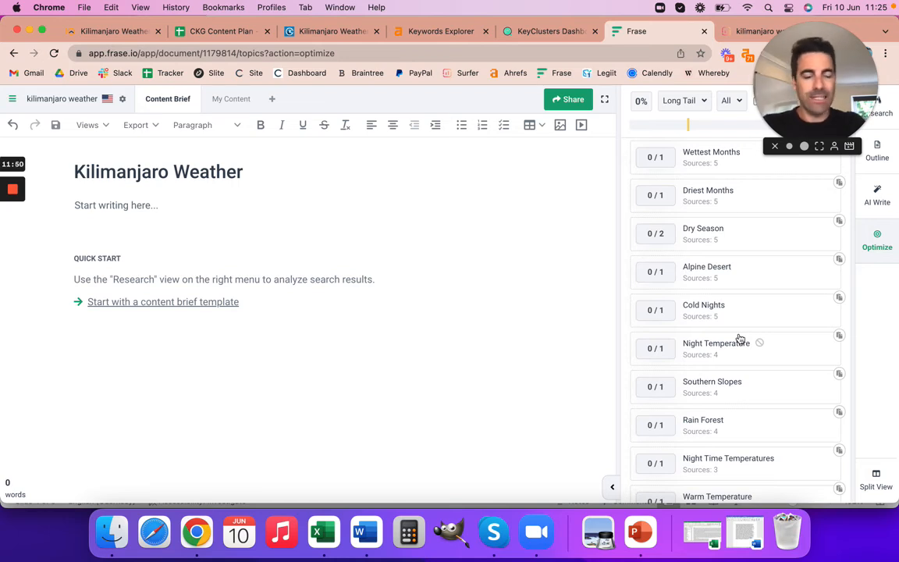
scroll(740, 338, "down", 4)
scroll(740, 338, "down", 10)
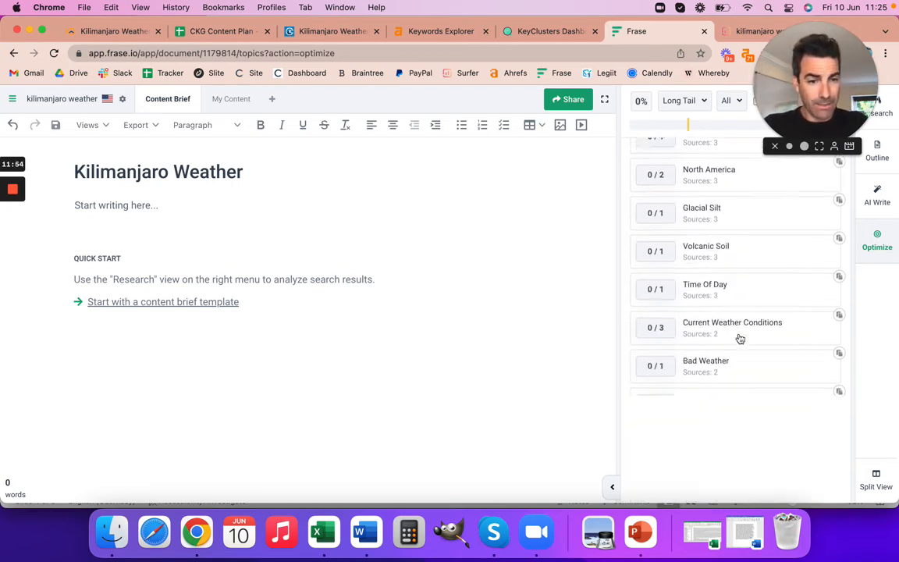
scroll(740, 338, "up", 16)
scroll(740, 338, "up", 2)
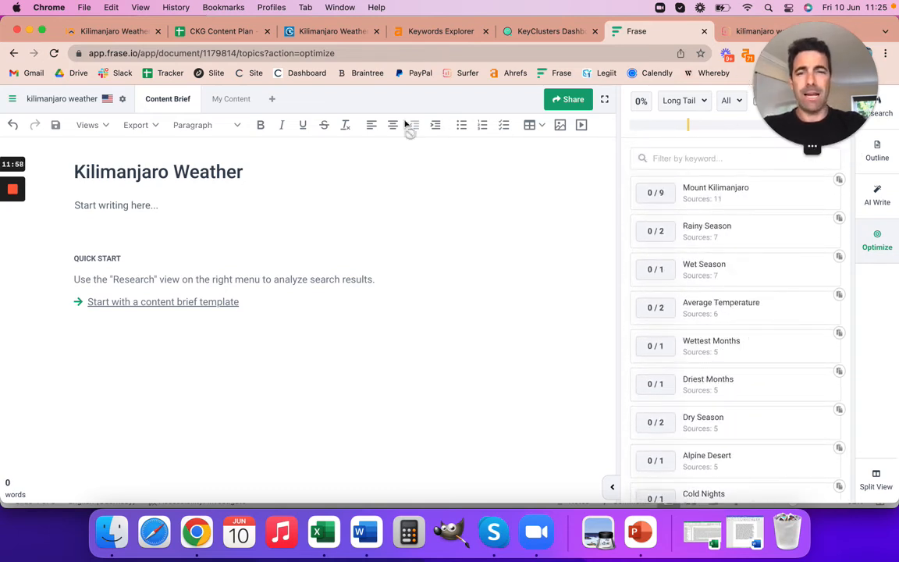
Show the article in My Content and review how well it covers Frase's long-tail topics.
left_click(239, 105)
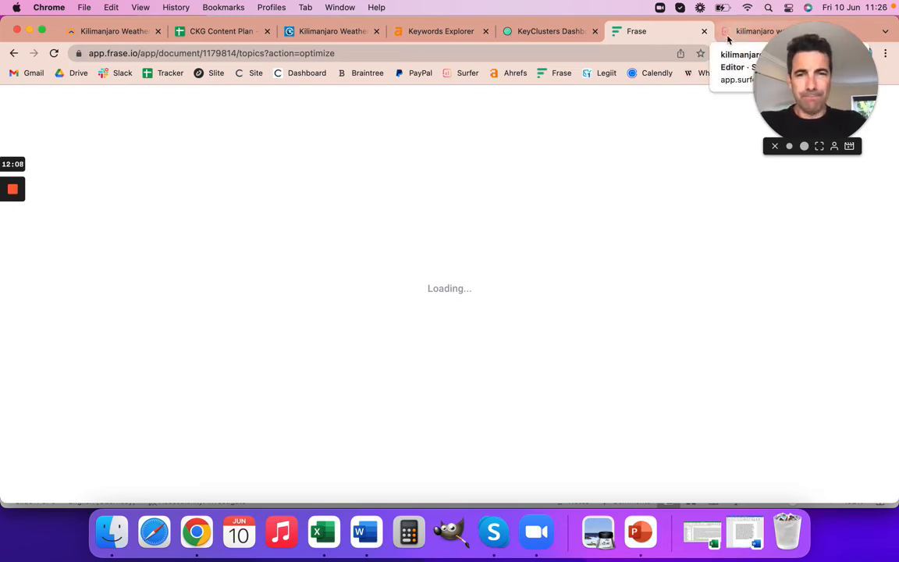
left_click_drag(863, 80, 846, 99)
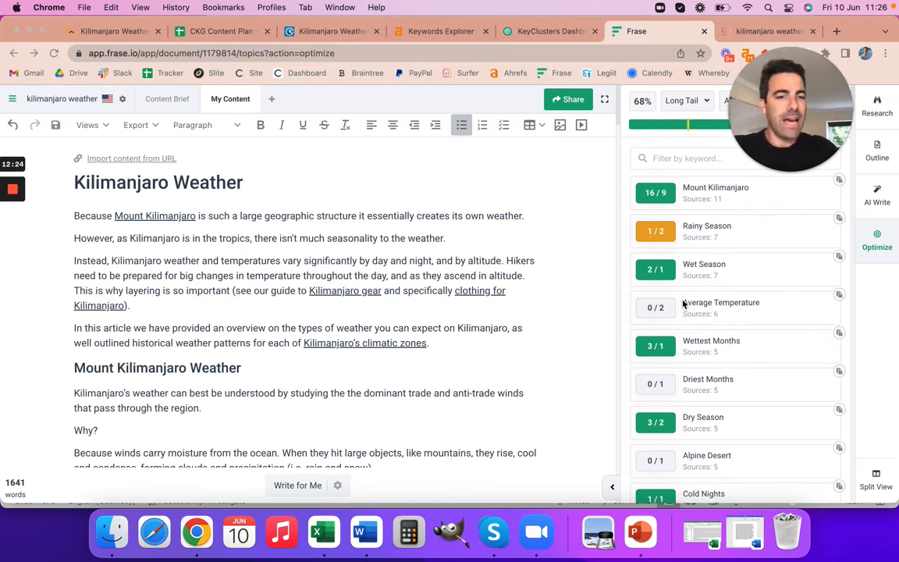
scroll(719, 352, "down", 2)
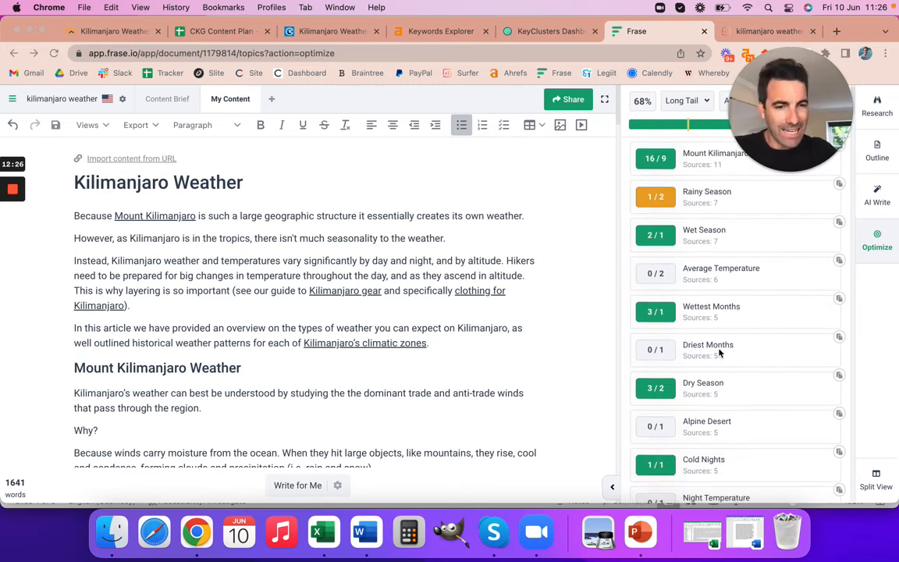
scroll(711, 375, "down", 5)
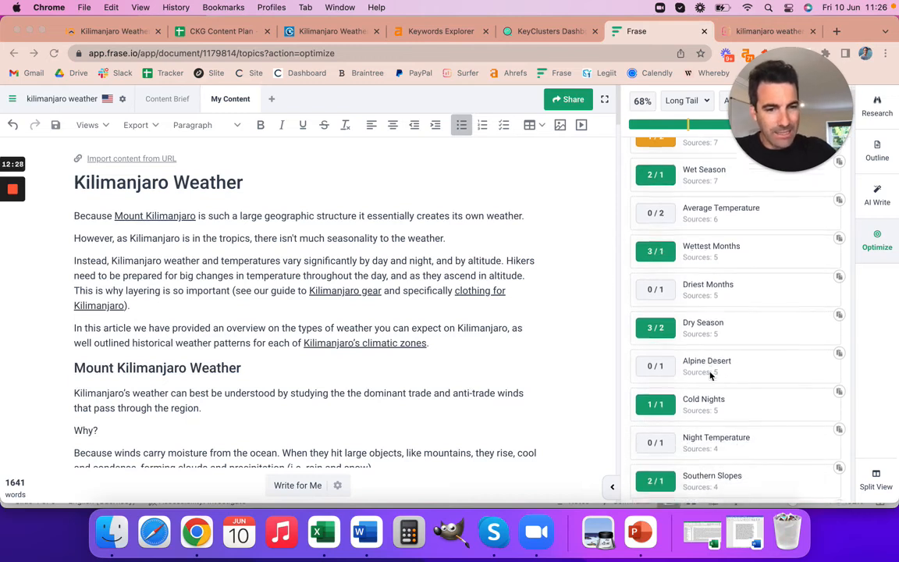
scroll(711, 403, "down", 10)
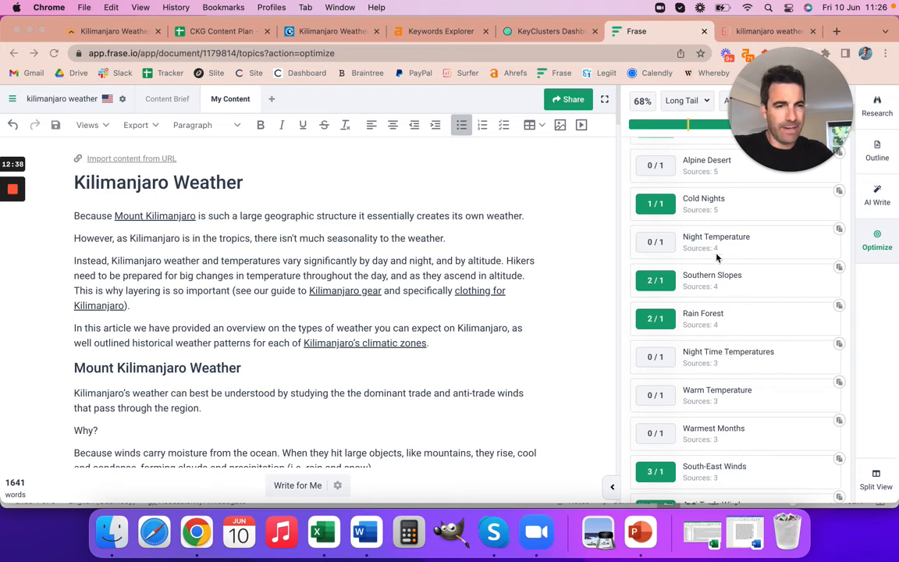
scroll(740, 412, "up", 5)
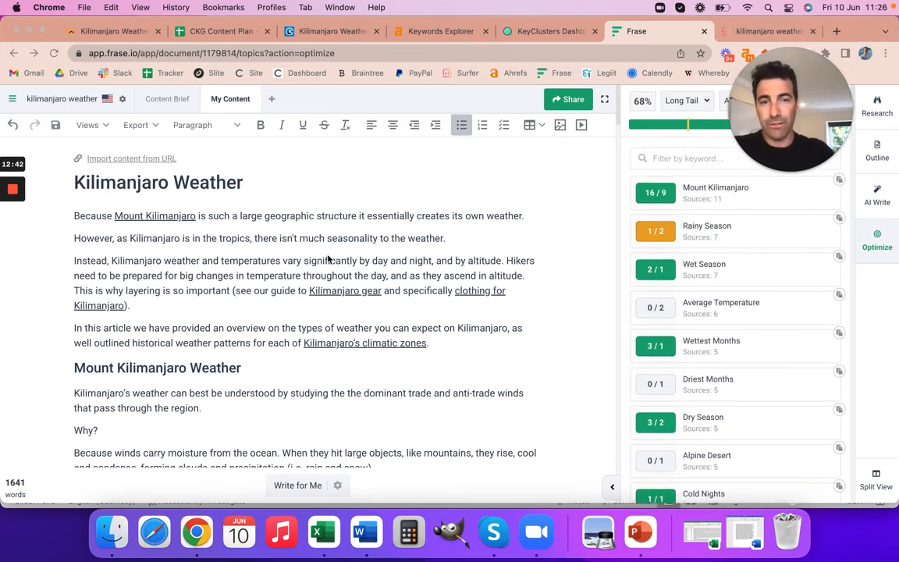
Switch to the Surfer draft for "kilimanjaro weather" and examine its content score, content structure and recommended terms usage.
left_click(761, 32)
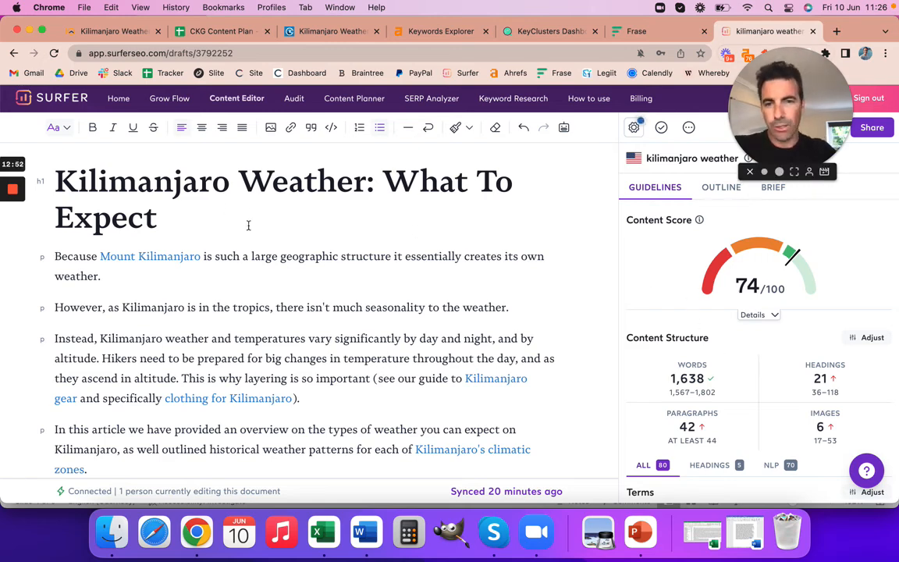
scroll(680, 406, "down", 2)
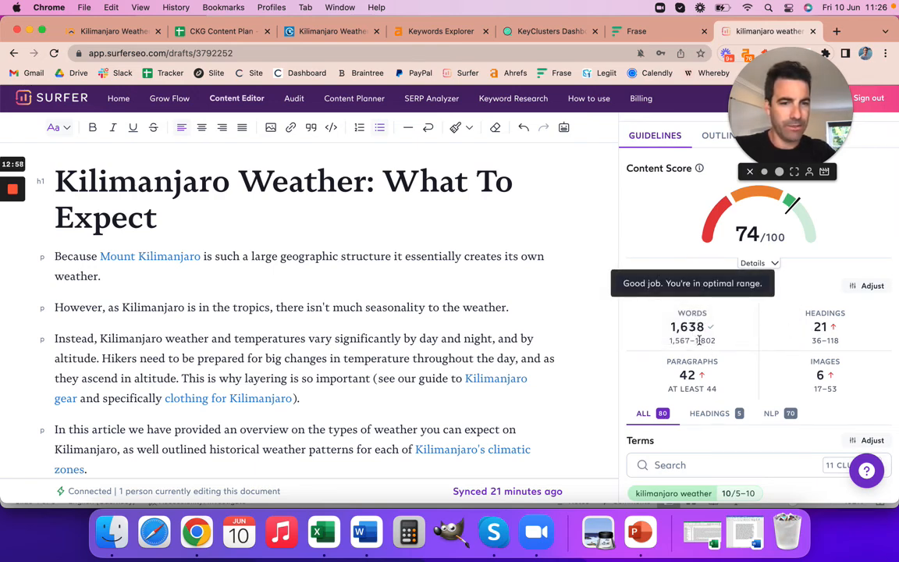
scroll(801, 412, "down", 3)
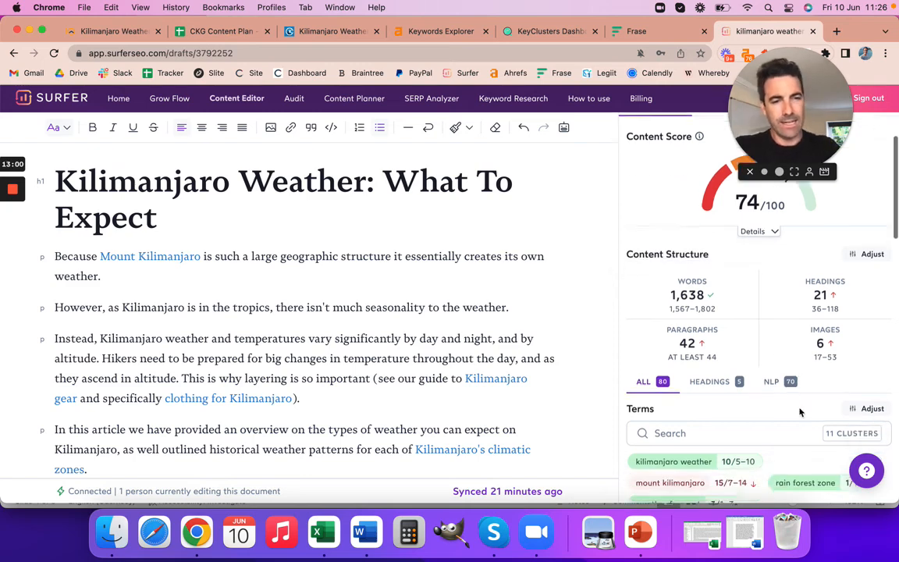
scroll(800, 413, "down", 5)
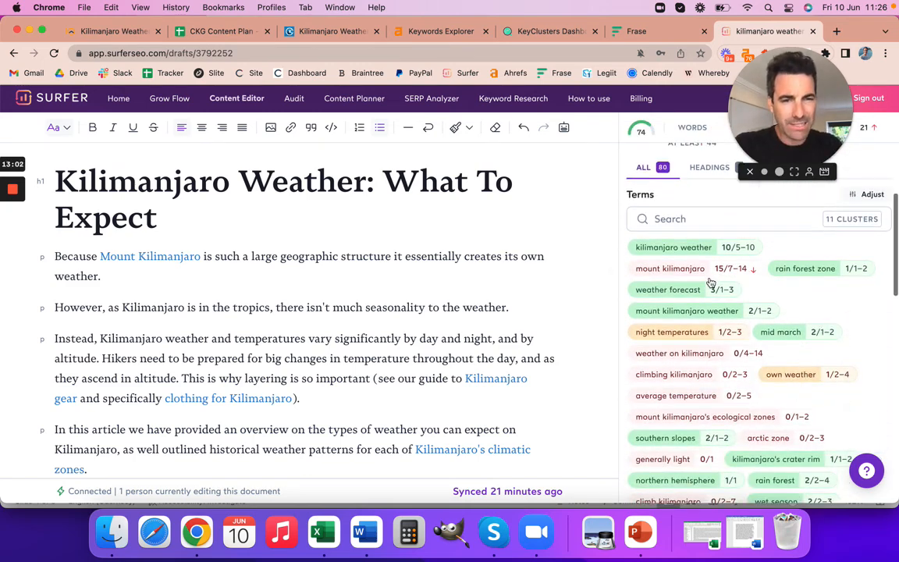
scroll(718, 312, "down", 2)
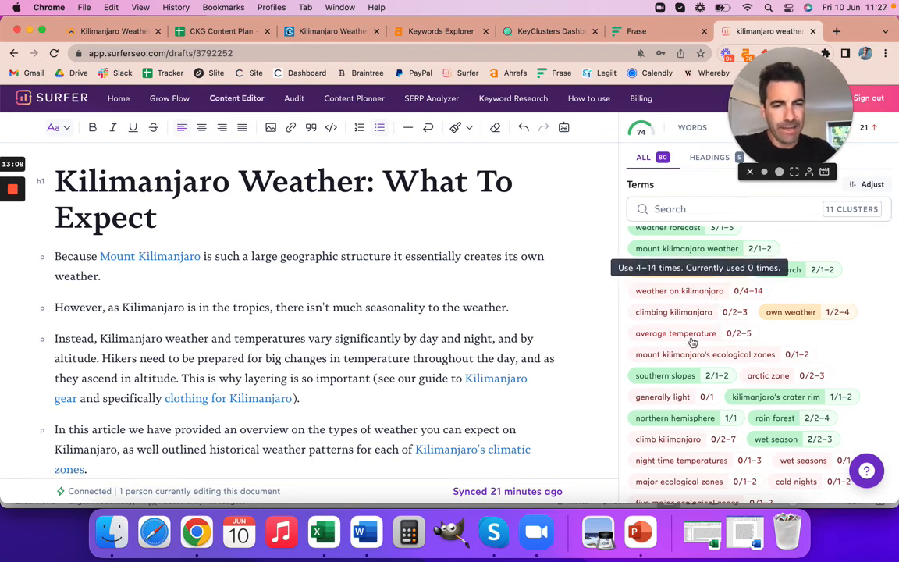
scroll(749, 388, "down", 1)
scroll(753, 389, "down", 1)
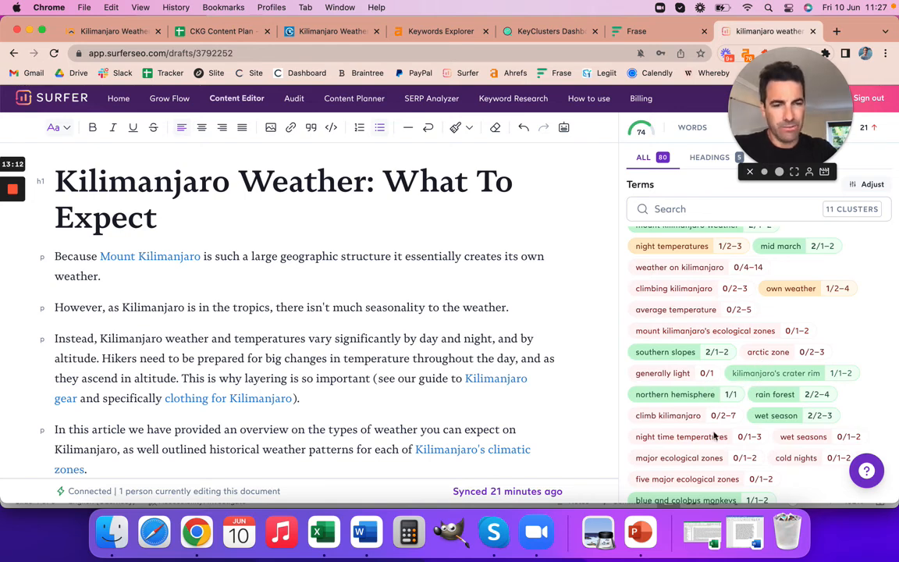
scroll(717, 434, "down", 2)
scroll(714, 436, "up", 1)
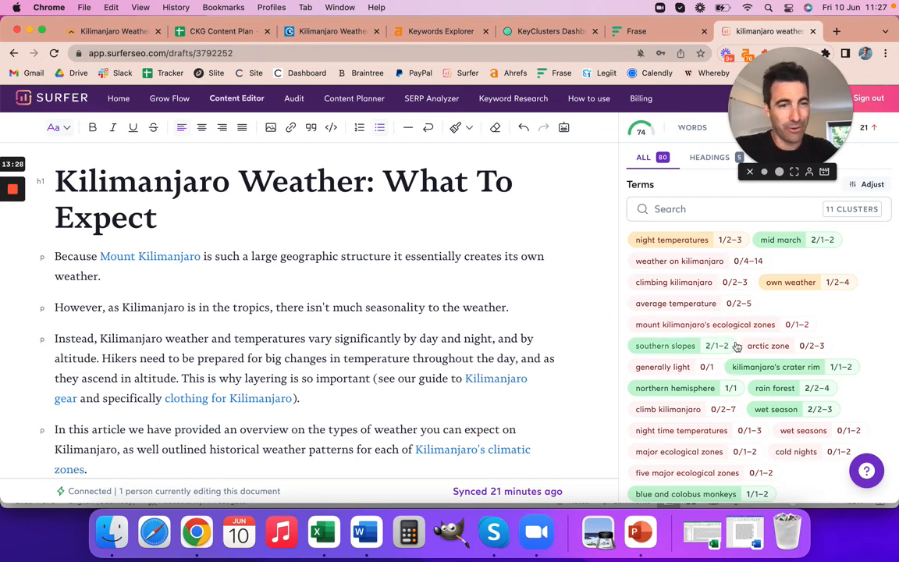
scroll(737, 347, "down", 5)
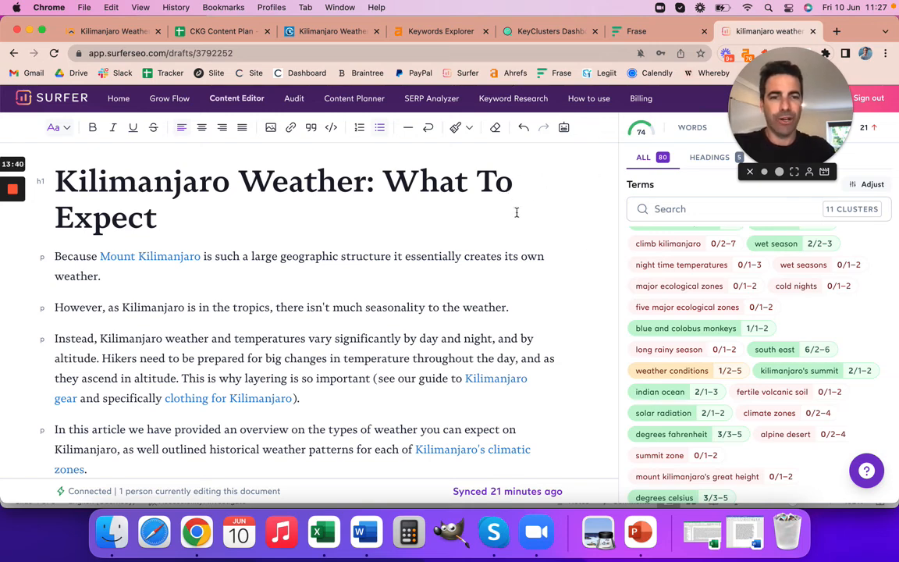
Return to the live Kilimanjaro Weather article and highlight the topic words in its title and opening paragraphs, such as seasonality, temperatures and weather.
left_click(109, 32)
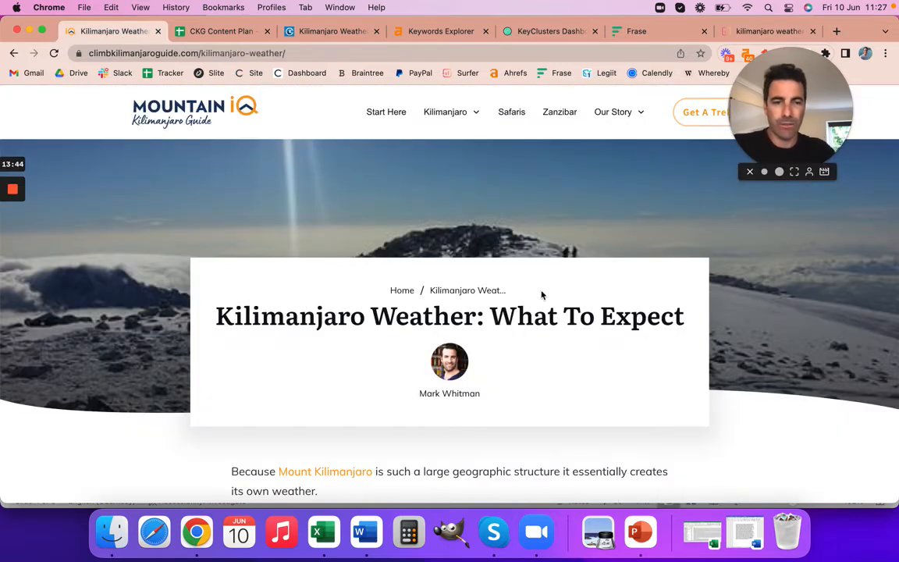
scroll(540, 317, "down", 3)
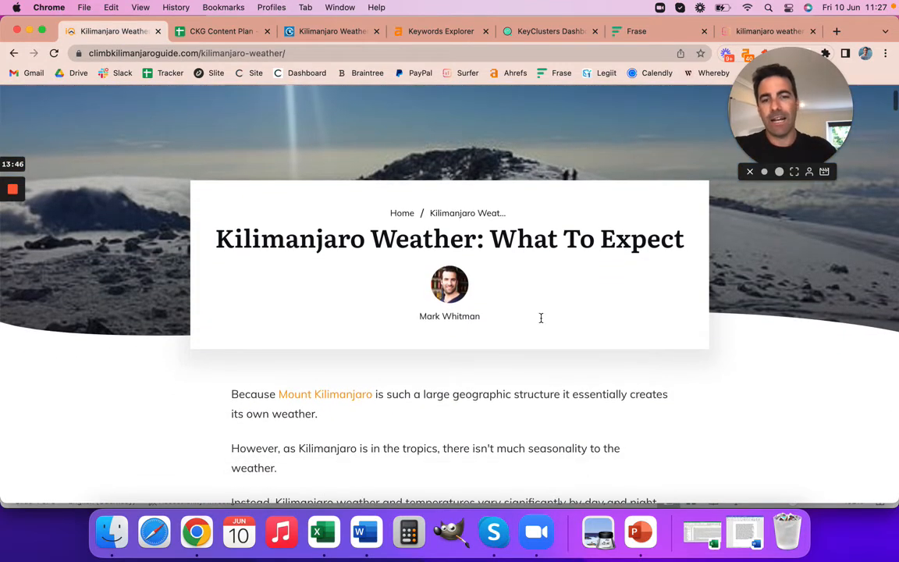
left_click_drag(221, 239, 475, 238)
scroll(473, 234, "down", 3)
scroll(473, 231, "down", 5)
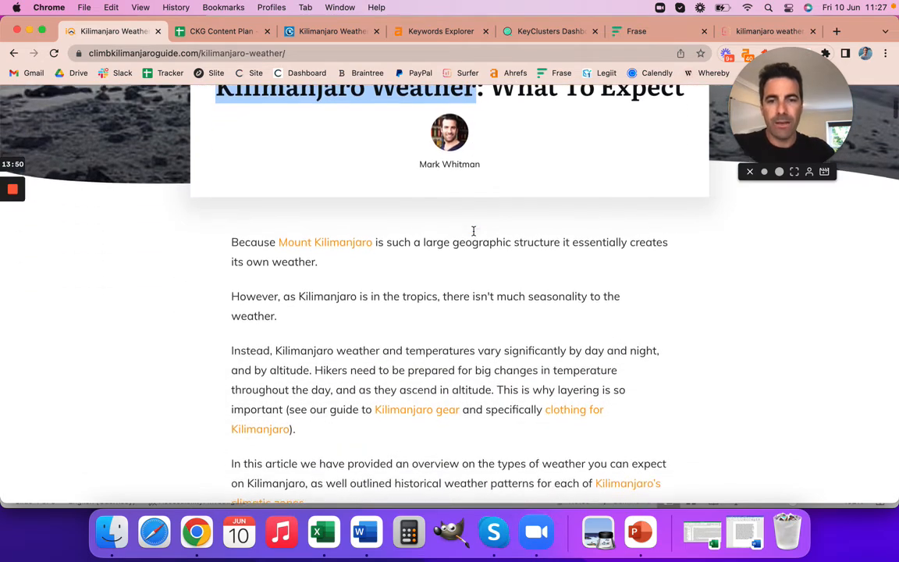
scroll(434, 287, "down", 1)
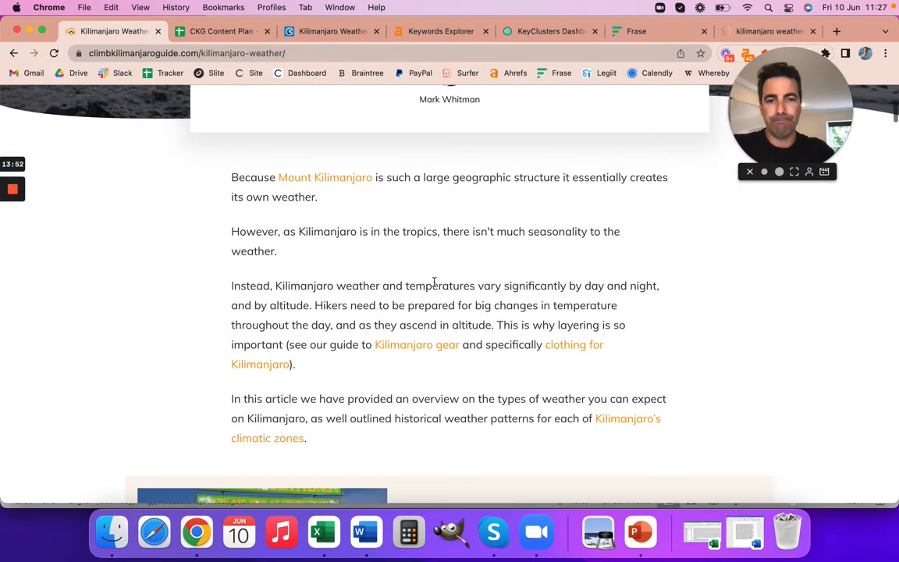
left_click_drag(529, 232, 572, 233)
left_click_drag(406, 287, 478, 287)
left_click_drag(338, 286, 370, 287)
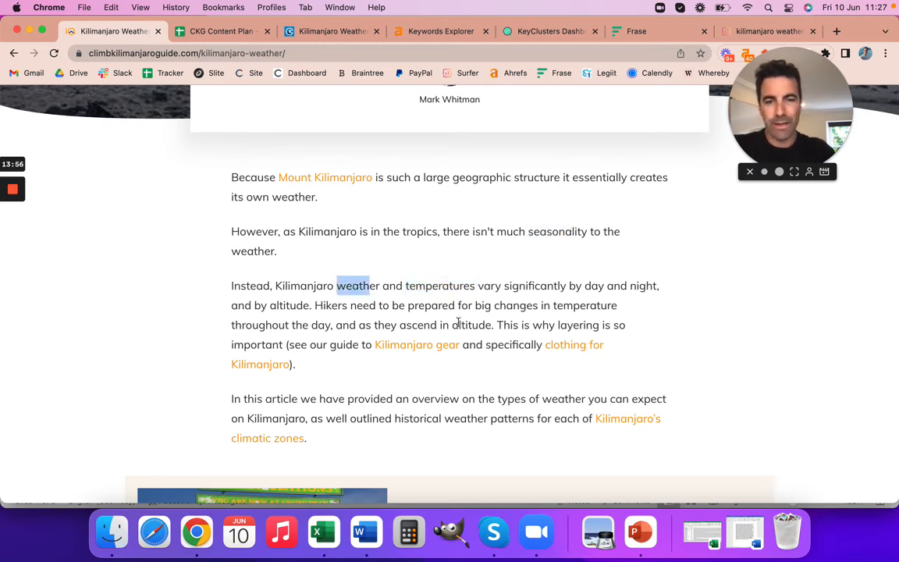
Highlight the temperature and layering passage and the phrase "weather patterns" in the rest of the article's introduction.
scroll(557, 323, "down", 2)
left_click_drag(585, 264, 652, 263)
left_click_drag(551, 284, 599, 303)
scroll(500, 388, "down", 1)
scroll(500, 388, "down", 2)
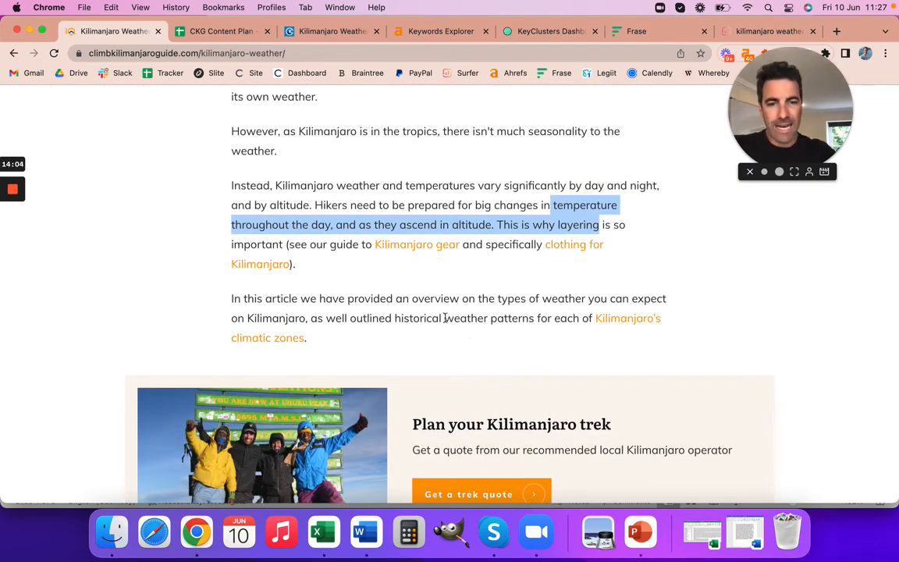
left_click_drag(445, 318, 537, 318)
scroll(612, 322, "down", 1)
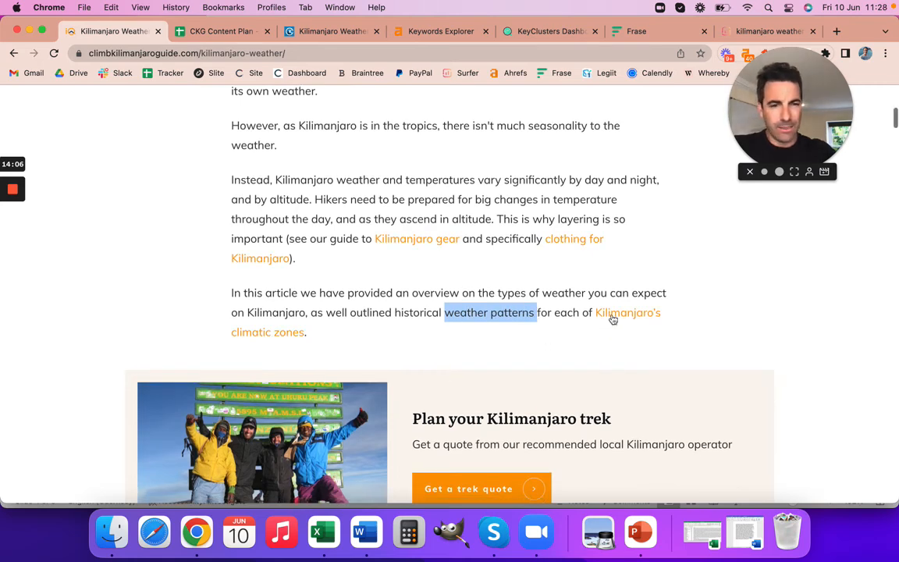
Highlight the "Mount Kilimanjaro Weather" heading and skim its subsections on trade winds, anti-trade winds and the North-East Monsoon.
scroll(469, 351, "down", 10)
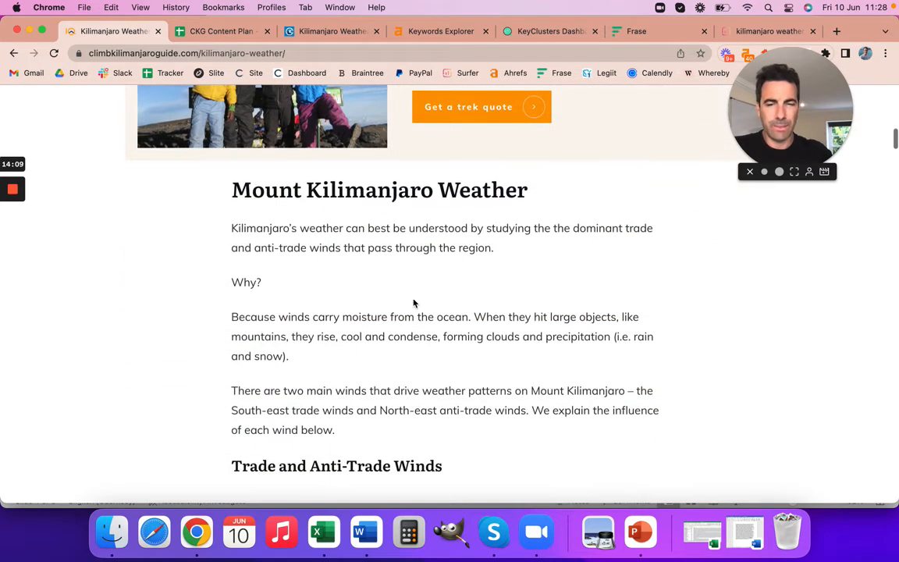
left_click_drag(229, 190, 555, 194)
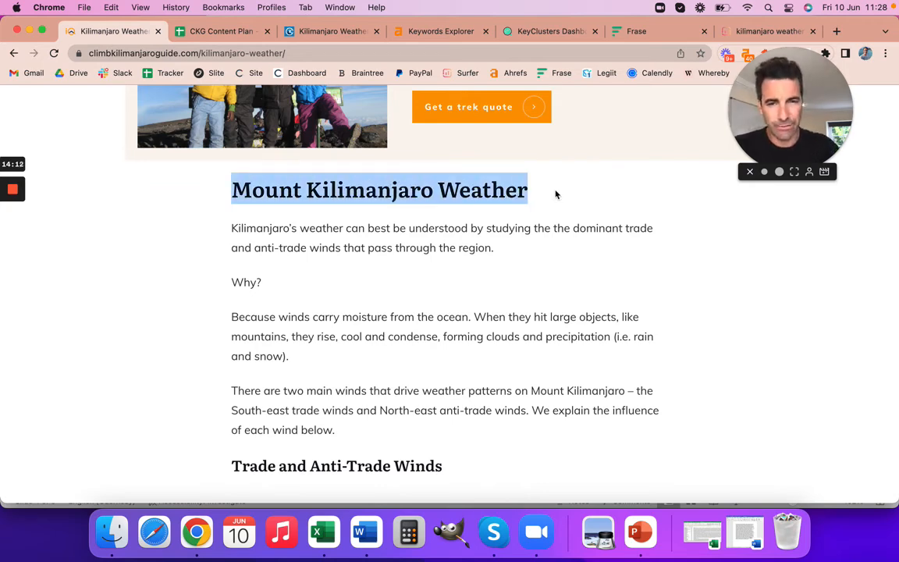
scroll(556, 194, "down", 4)
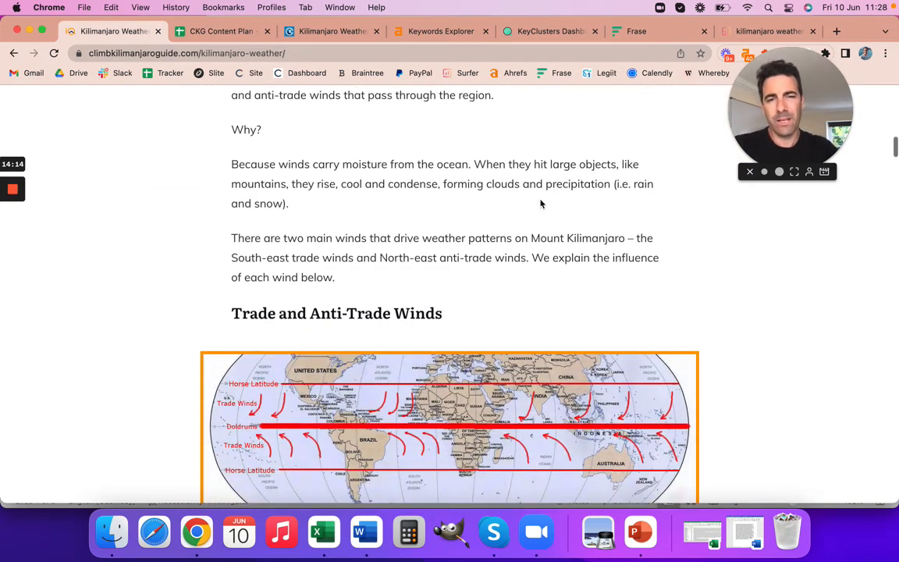
scroll(469, 301, "down", 20)
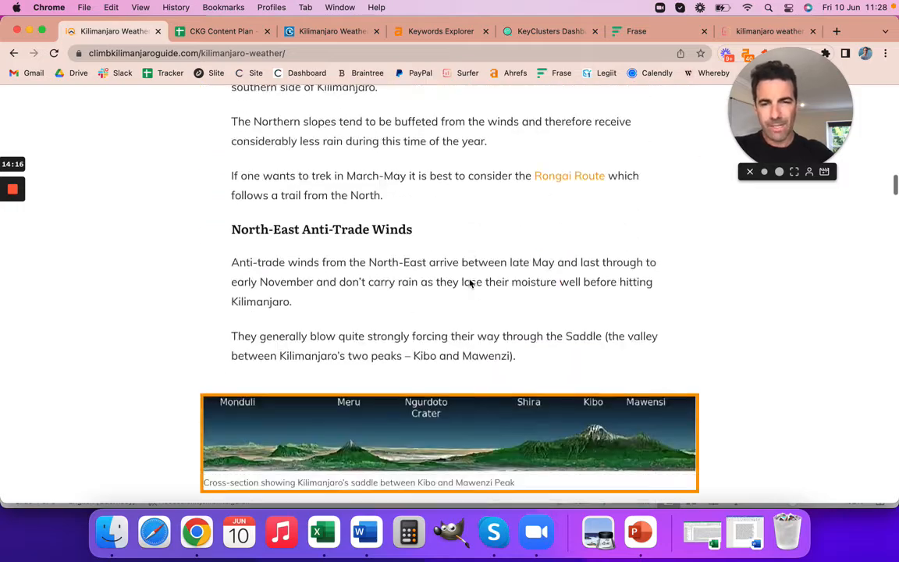
scroll(470, 283, "down", 20)
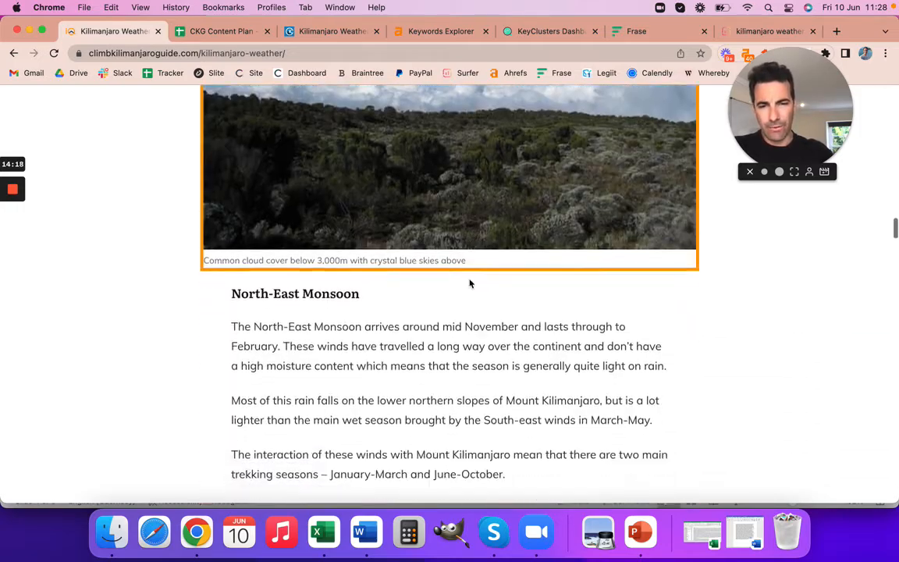
Highlight part of the "Mt Kilimanjaro Weather by Month" heading and review the question subheadings for the individual months.
scroll(472, 284, "down", 1)
left_click_drag(231, 213, 428, 213)
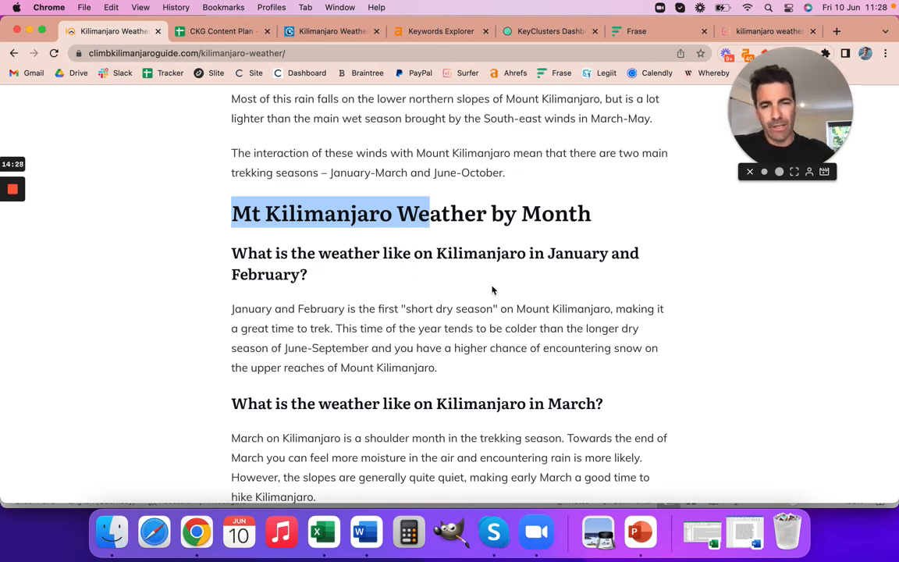
scroll(516, 335, "down", 5)
scroll(545, 360, "down", 4)
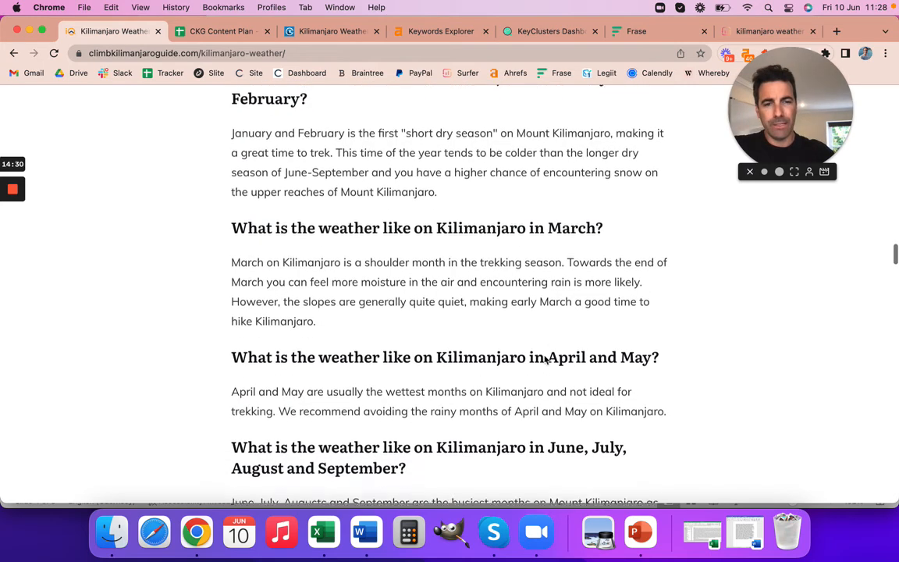
scroll(545, 360, "down", 12)
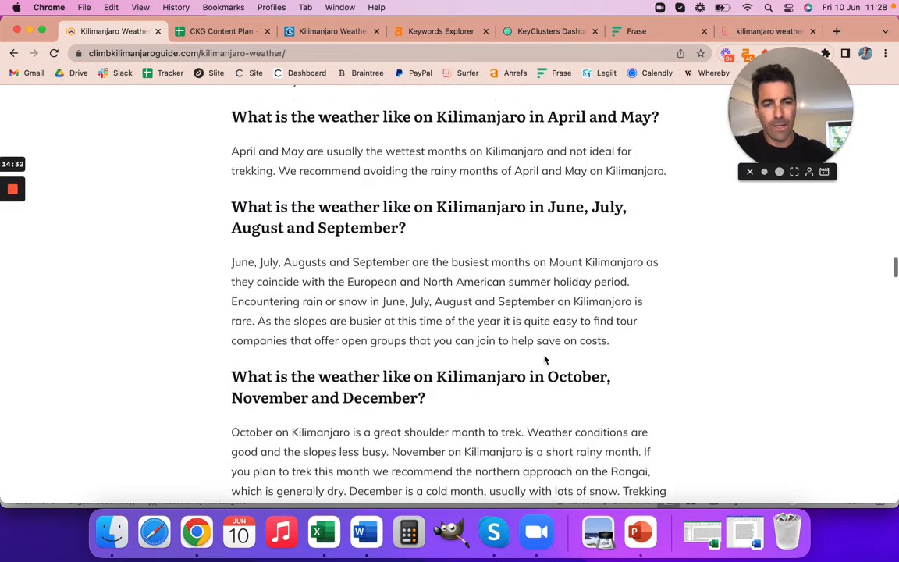
Highlight "Temperature" in the Mount Kilimanjaro Temperature heading and review the temperatures chart and climatic zones through to the snow section.
scroll(545, 359, "down", 7)
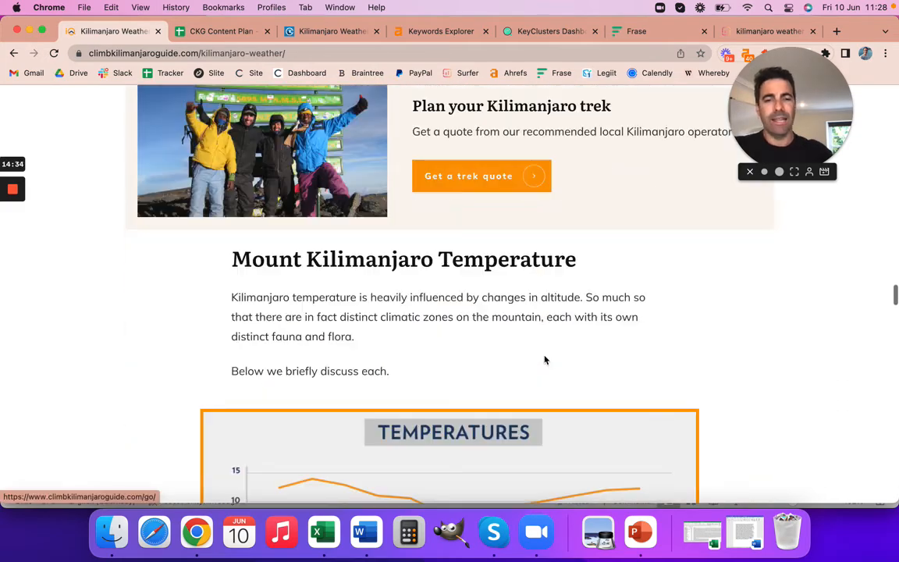
left_click_drag(438, 259, 577, 263)
scroll(586, 310, "down", 5)
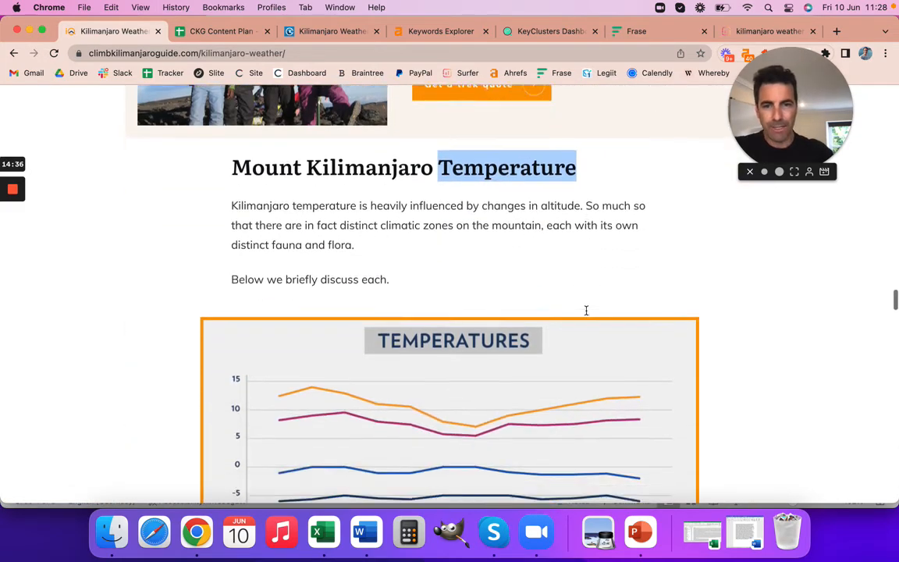
scroll(588, 315, "down", 1)
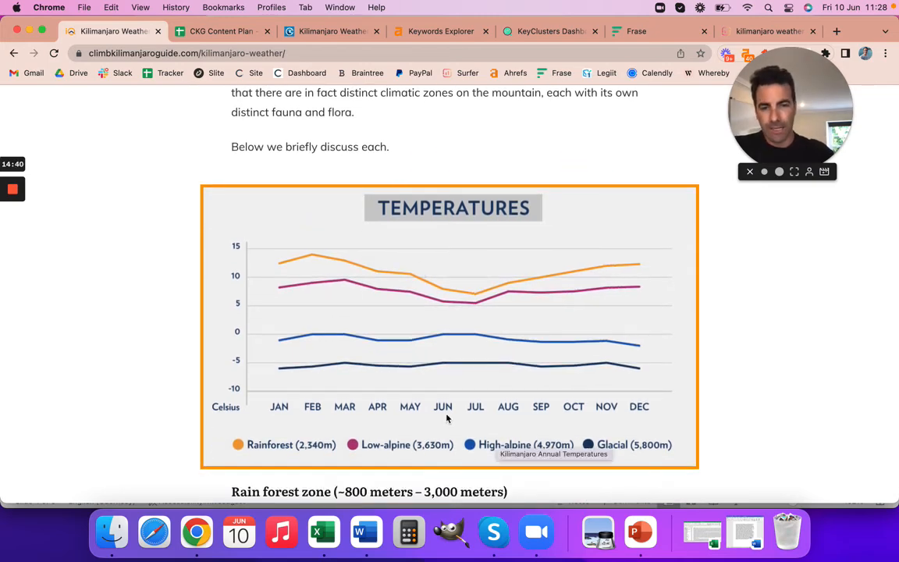
scroll(449, 406, "down", 5)
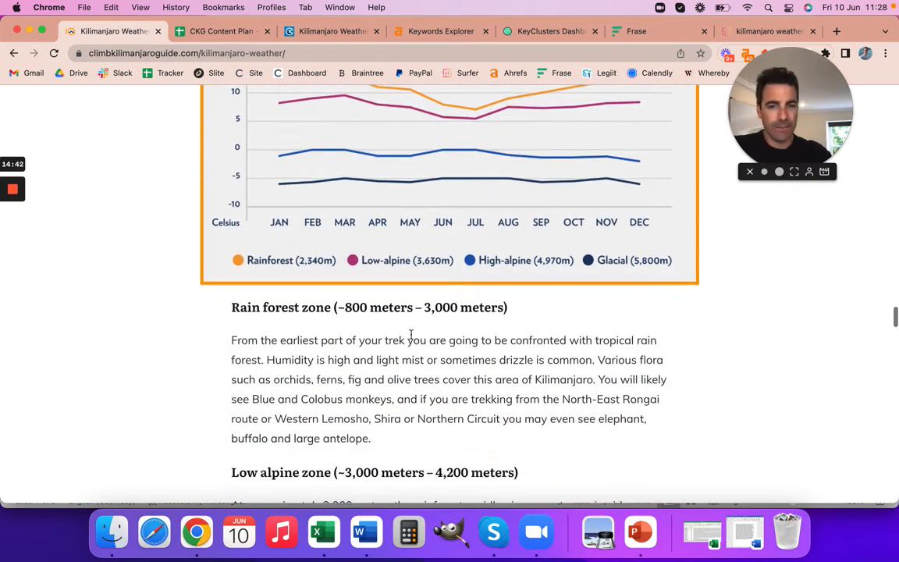
scroll(428, 381, "down", 5)
scroll(430, 384, "down", 12)
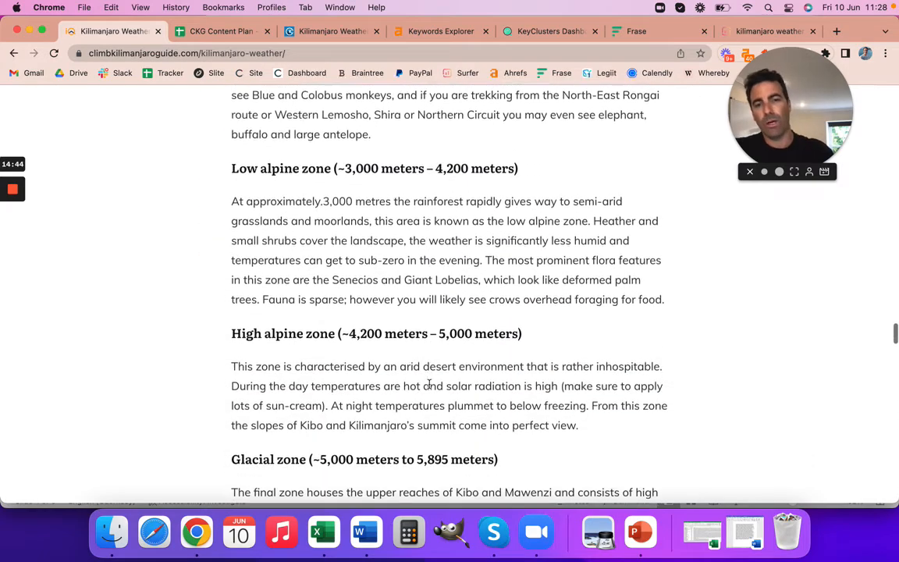
scroll(430, 388, "down", 2)
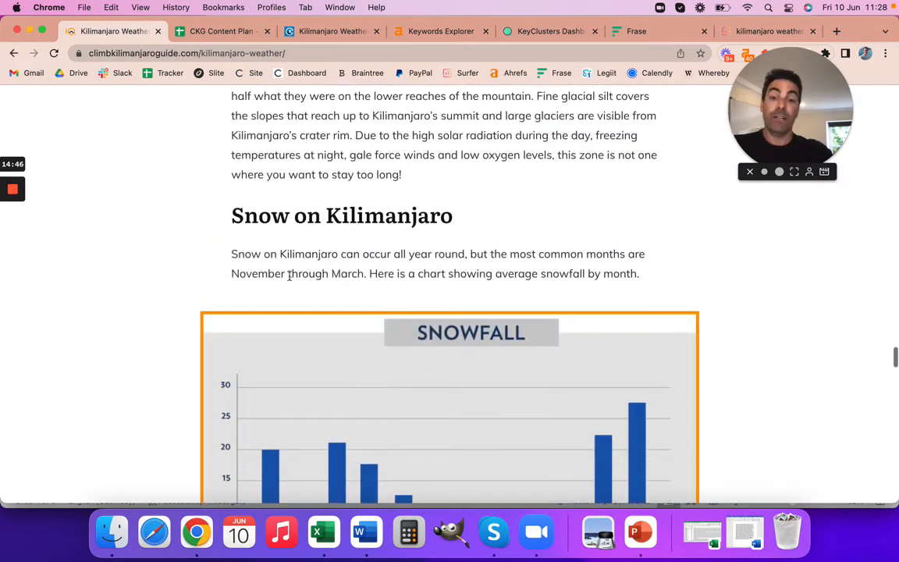
Highlight the article's "Snow on Kilimanjaro" heading, and in the Word keyword list highlight "kilimanjaro temperature" and "is there snow on kilimanjaro".
left_click_drag(243, 215, 429, 215)
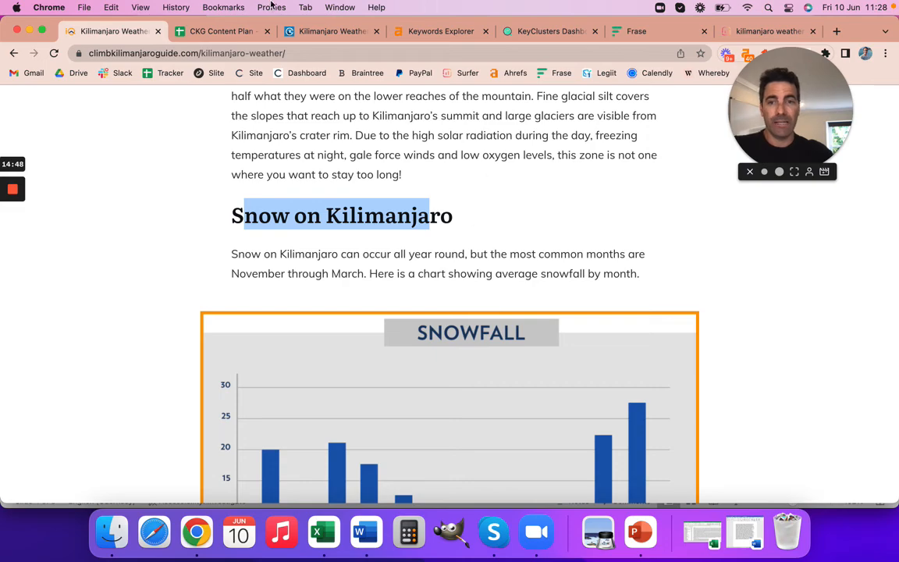
left_click(225, 31)
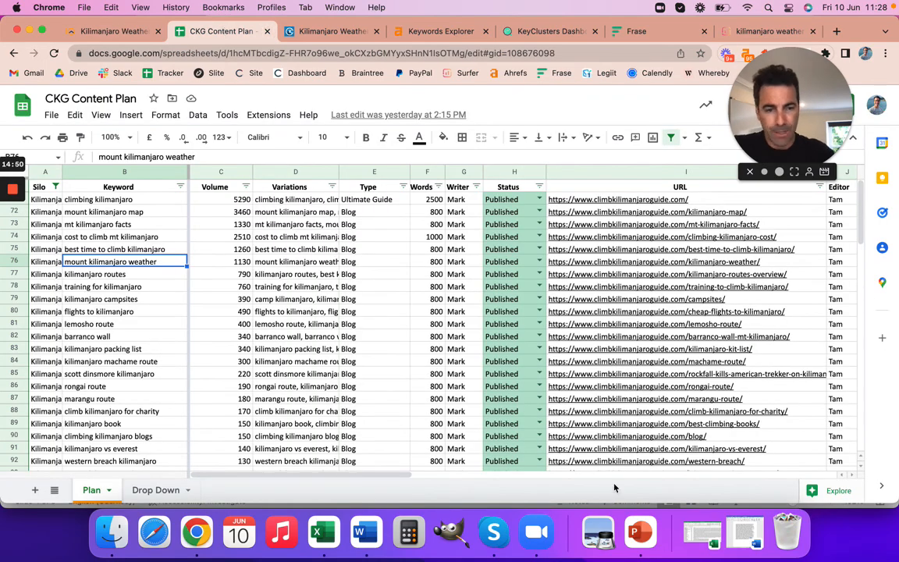
left_click(703, 533)
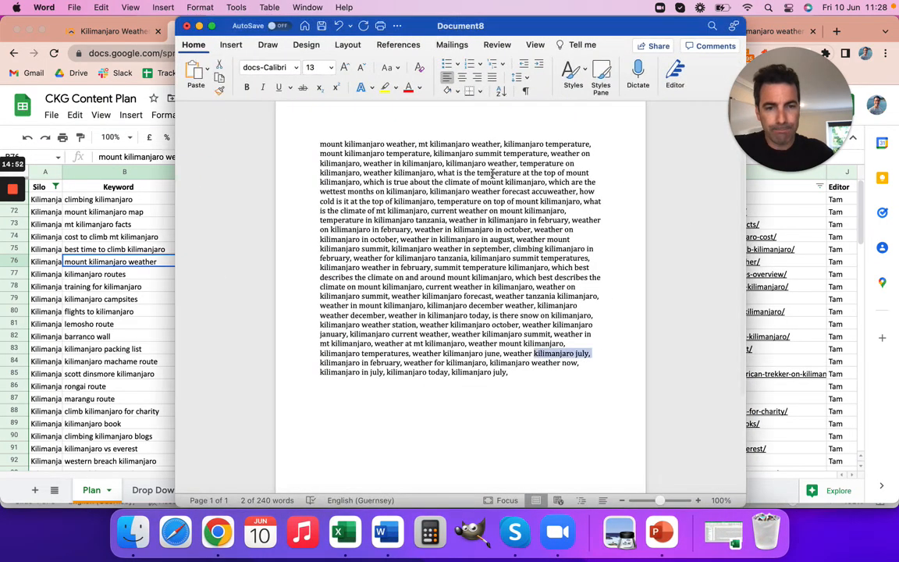
left_click_drag(504, 144, 588, 150)
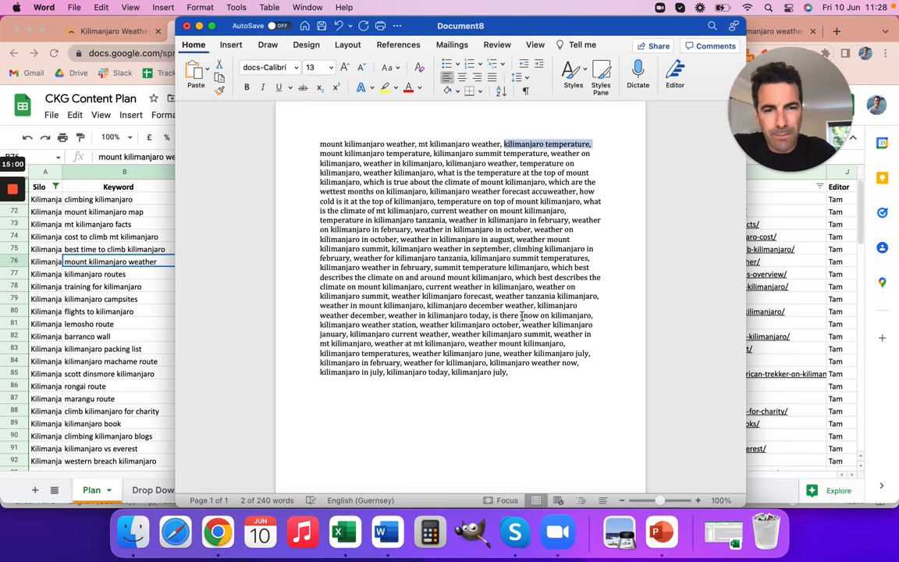
left_click_drag(493, 315, 579, 317)
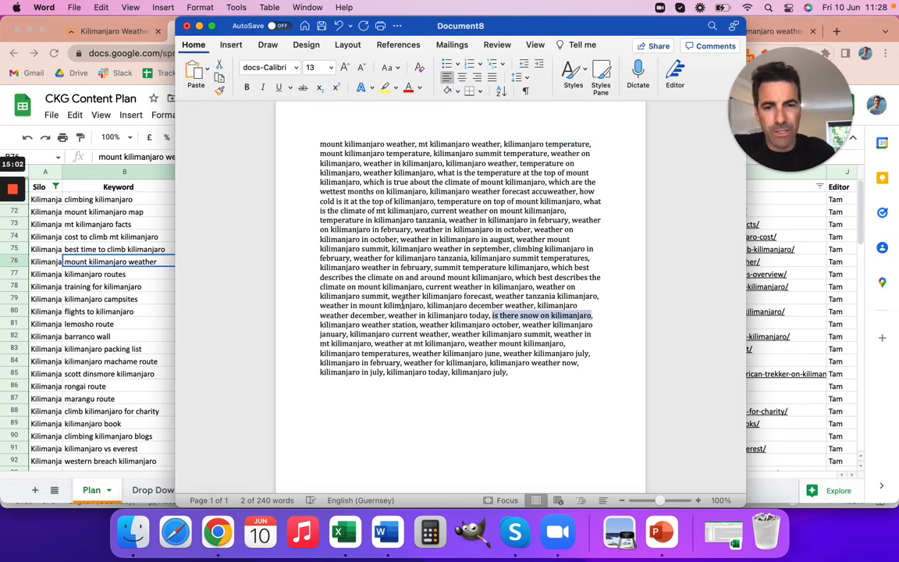
Return to the live Kilimanjaro weather article in Chrome and review the Kilimanjaro Weather Forecast section through to the FAQ.
key("super+Tab")
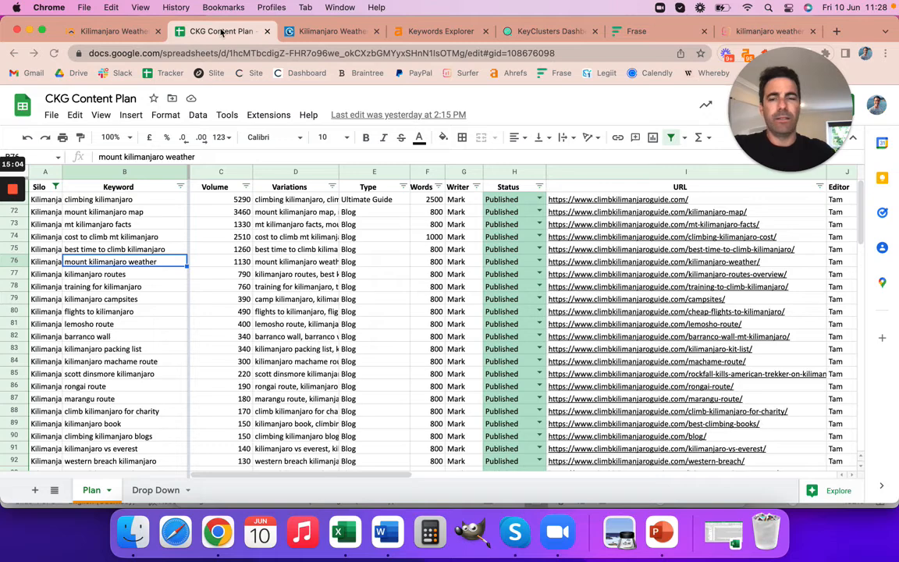
left_click(128, 33)
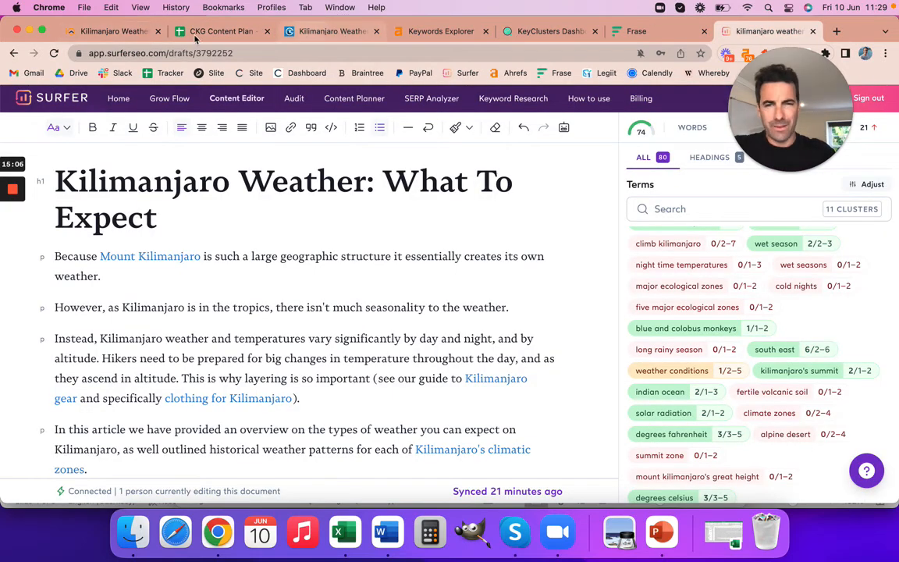
left_click(105, 29)
scroll(402, 312, "down", 10)
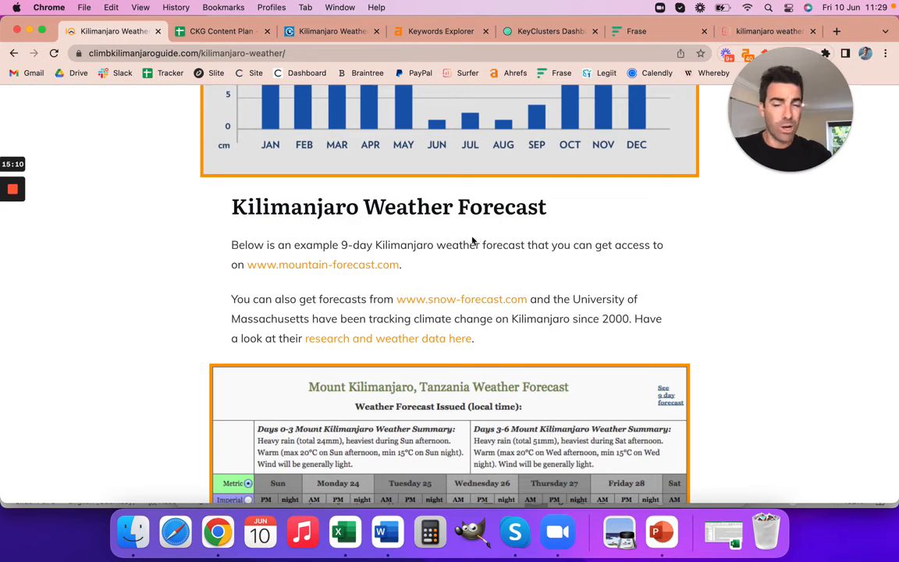
scroll(480, 249, "down", 8)
scroll(484, 261, "down", 6)
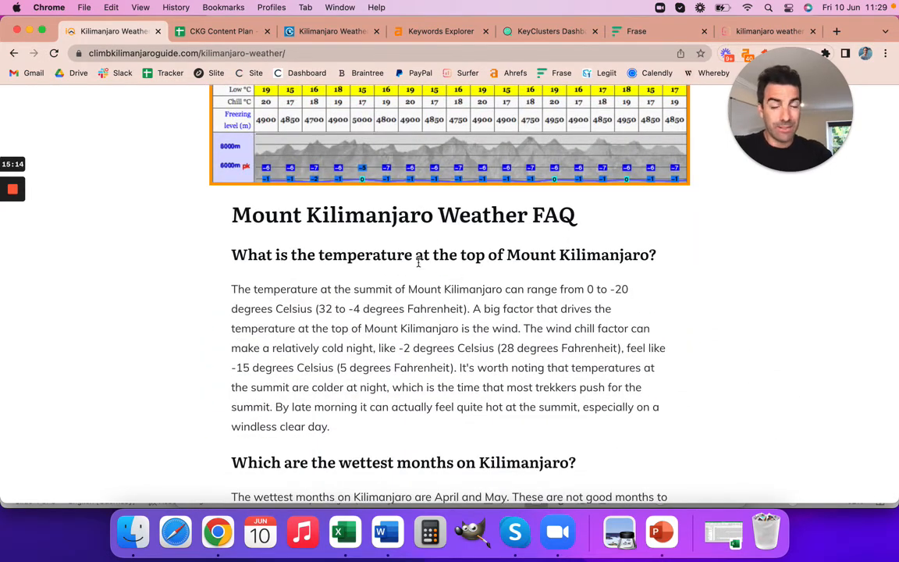
Highlight the FAQ question about the temperature at the top of Mount Kilimanjaro, review the wettest-months answer, and look back over the article to the snow section.
left_click_drag(234, 255, 629, 259)
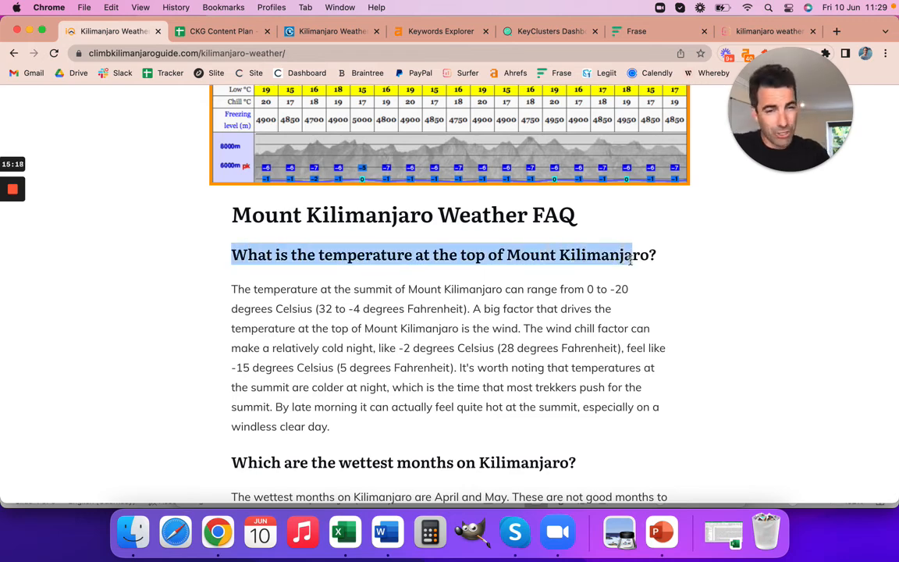
scroll(641, 311, "down", 2)
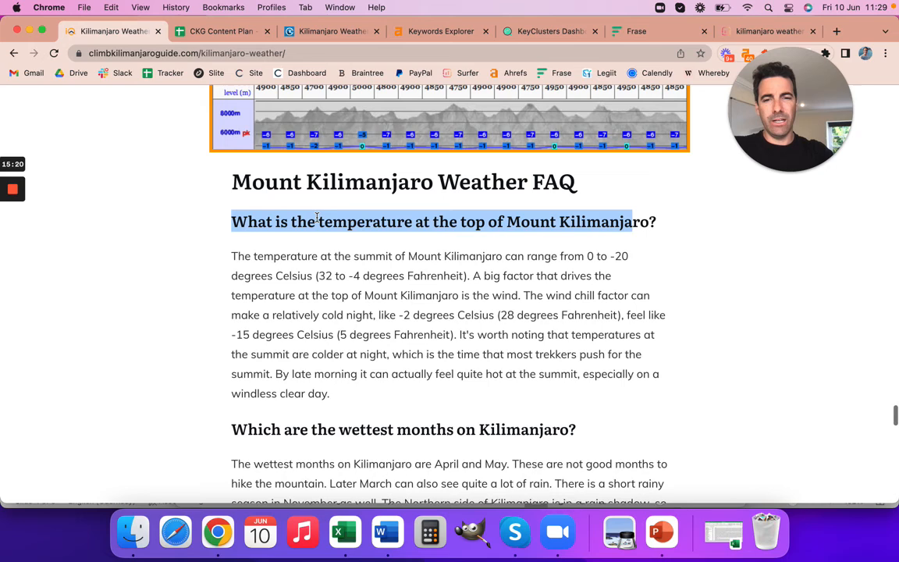
left_click(352, 250)
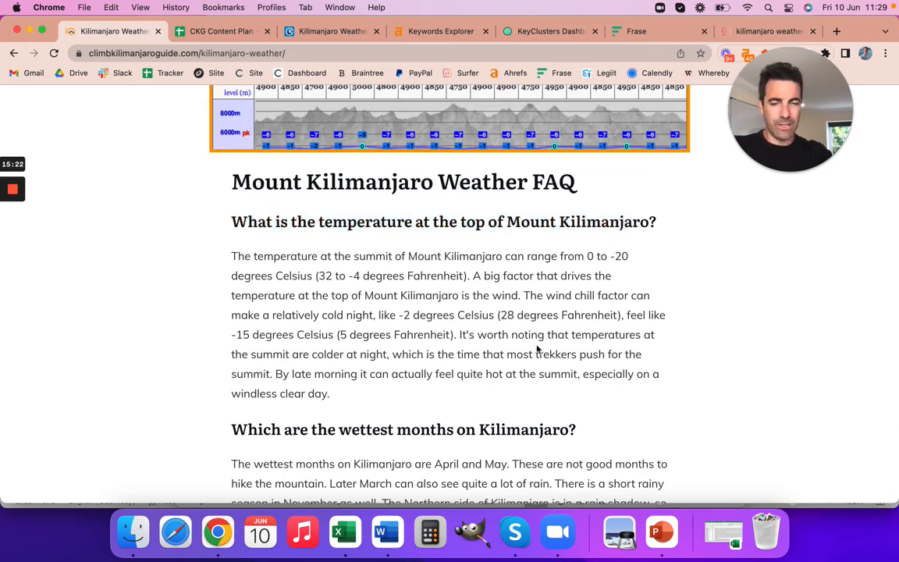
scroll(537, 349, "down", 3)
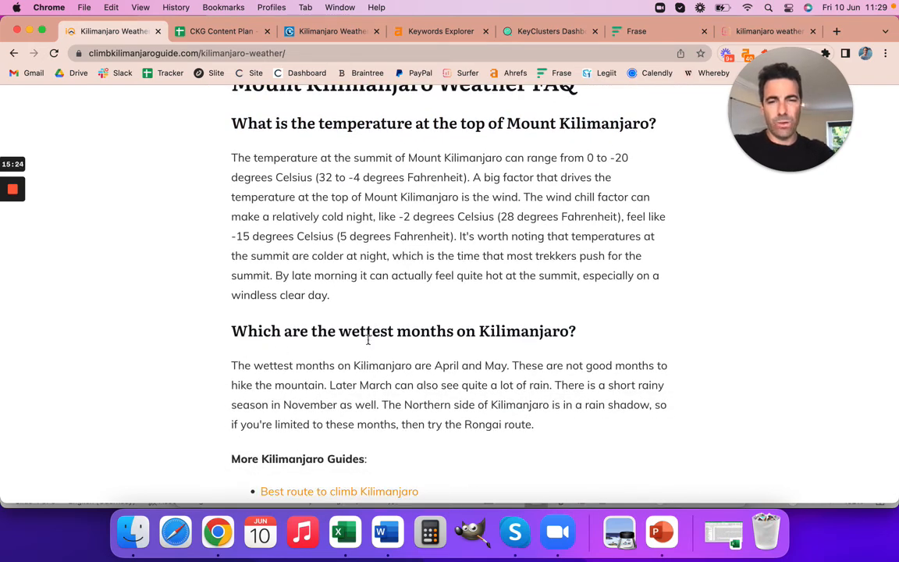
scroll(411, 372, "up", 1)
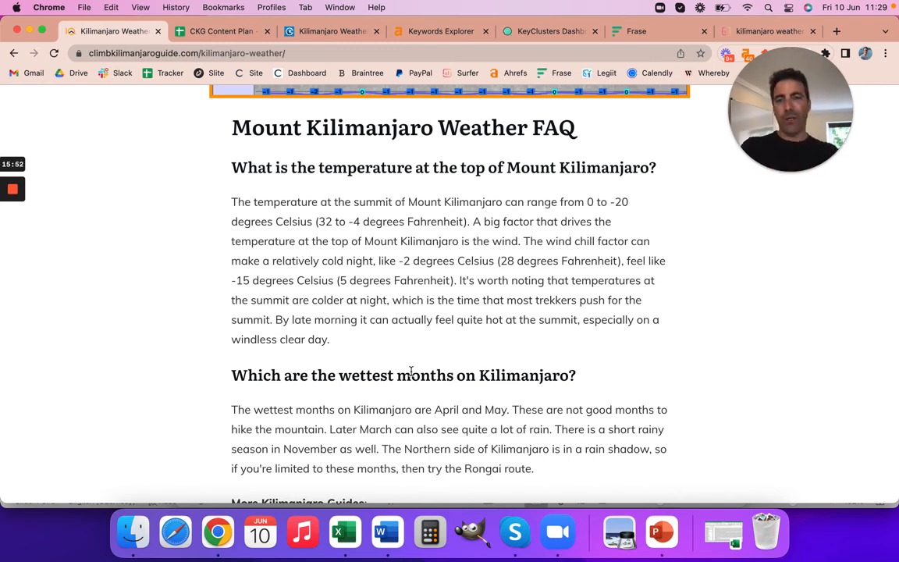
scroll(517, 313, "up", 10)
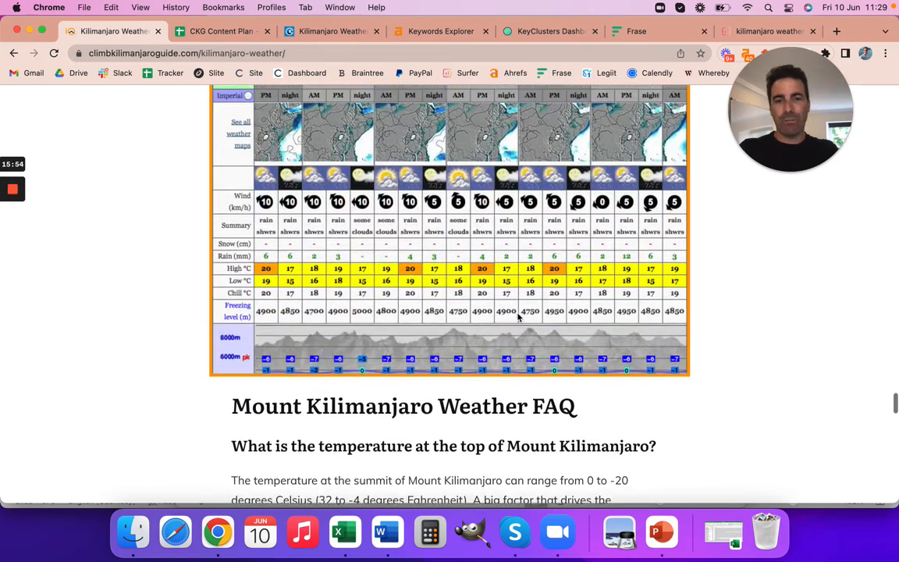
scroll(518, 316, "up", 15)
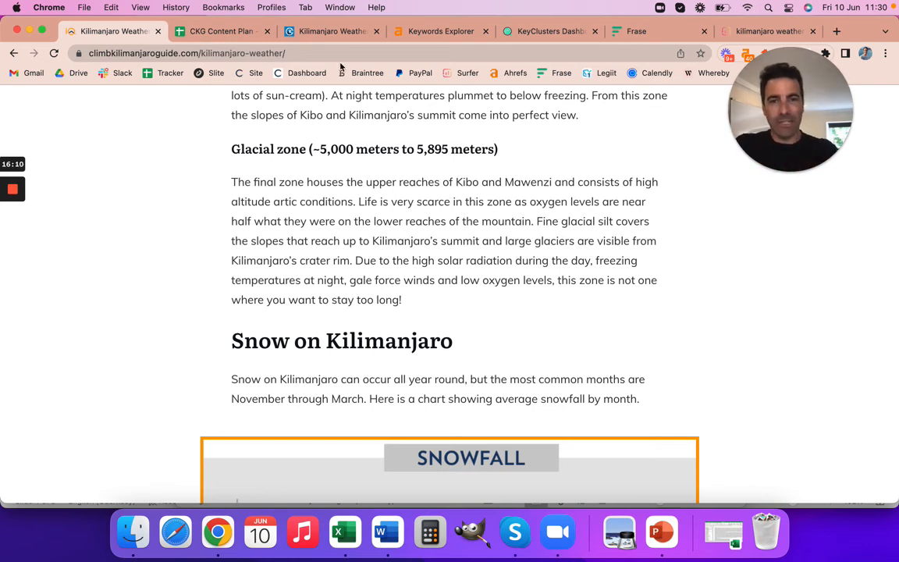
In the CKG Content Plan, view the full keyword variations for "mount kilimanjaro weather" and "mt kilimanjaro facts".
left_click(223, 33)
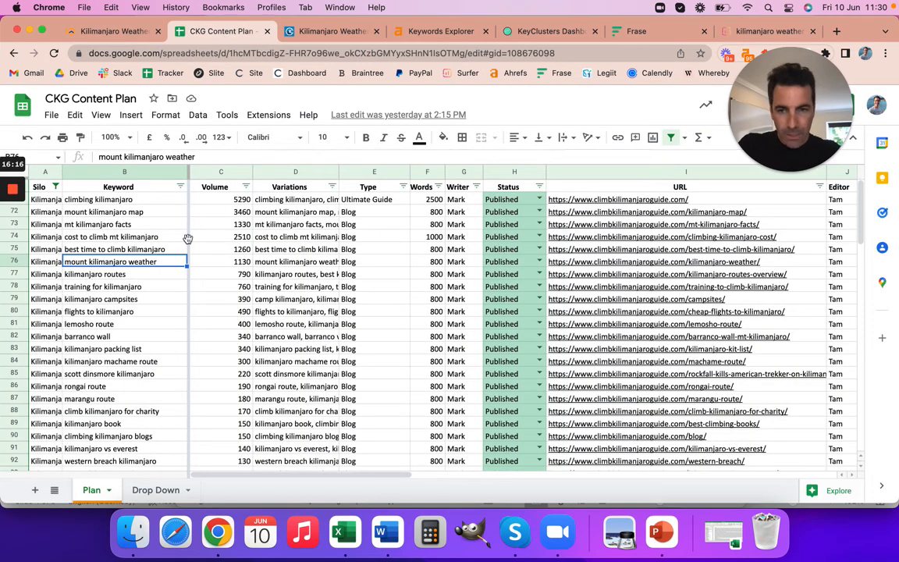
double_click(289, 267)
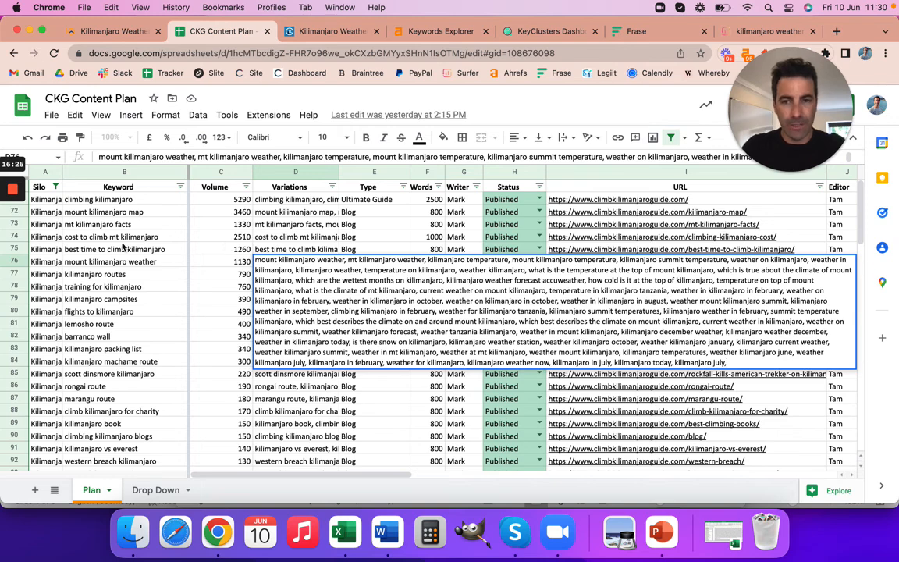
left_click(99, 227)
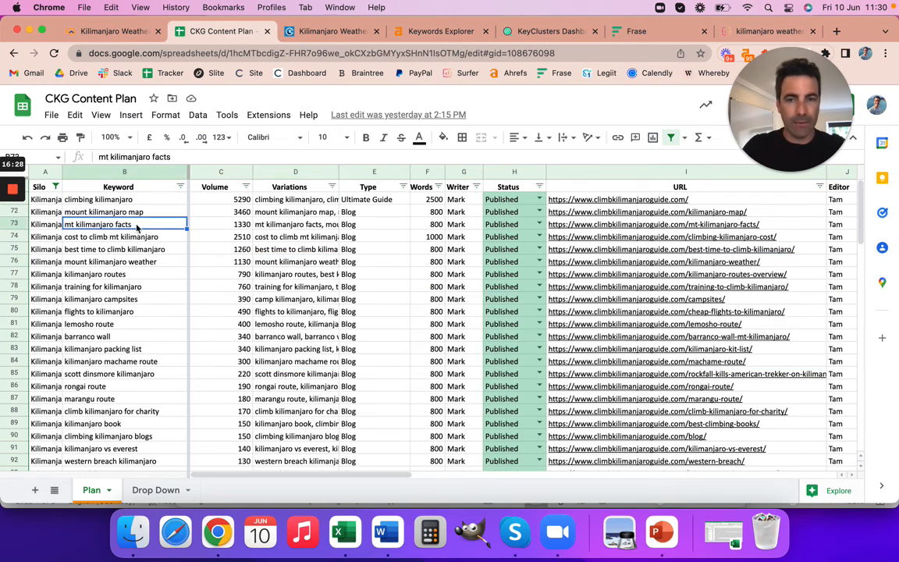
double_click(295, 226)
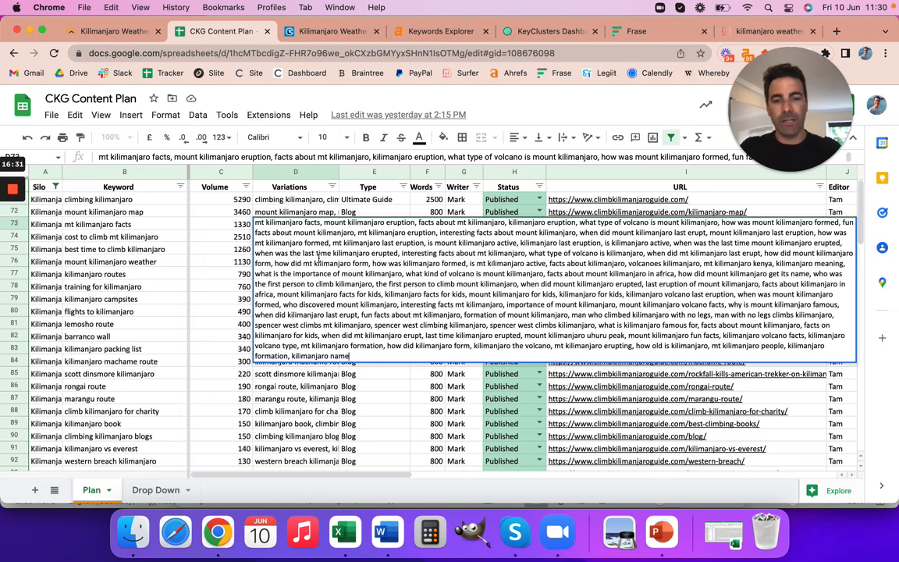
left_click(153, 225)
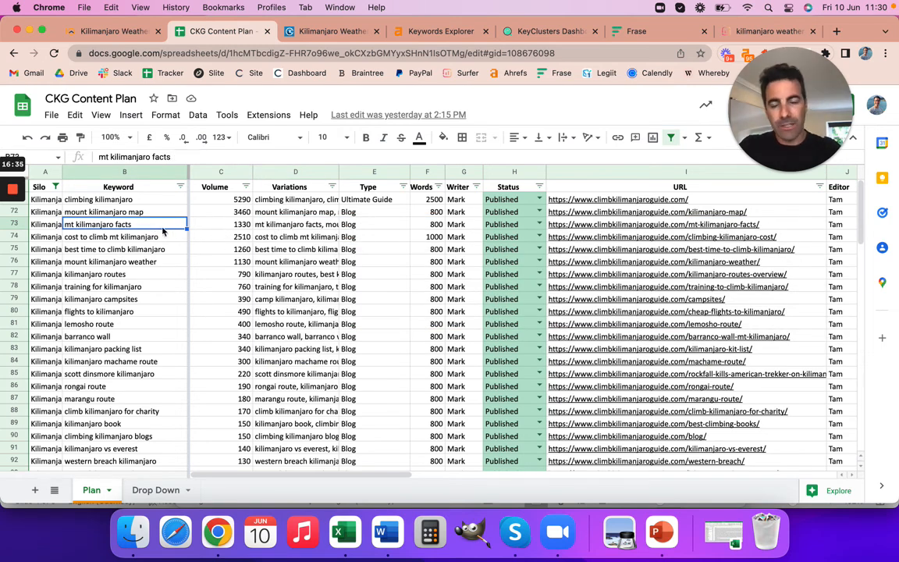
Expand the Variations cell of "mount kilimanjaro weather" again and review its keyword list.
double_click(286, 263)
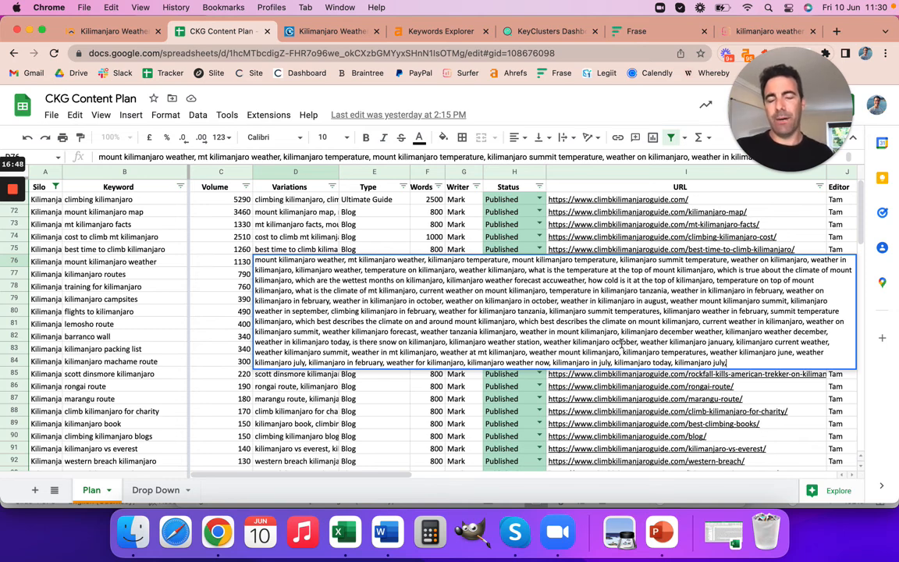
type(",")
key("BackSpace")
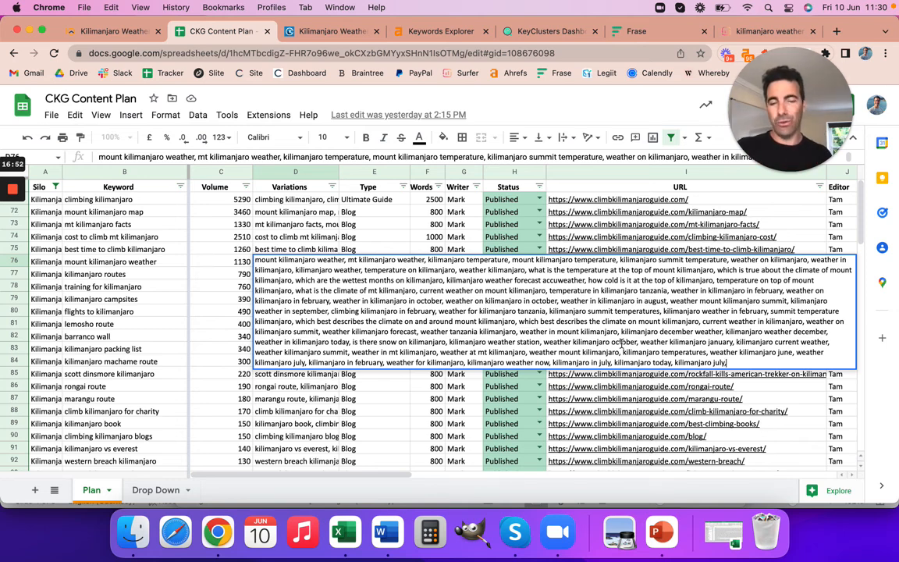
type(",")
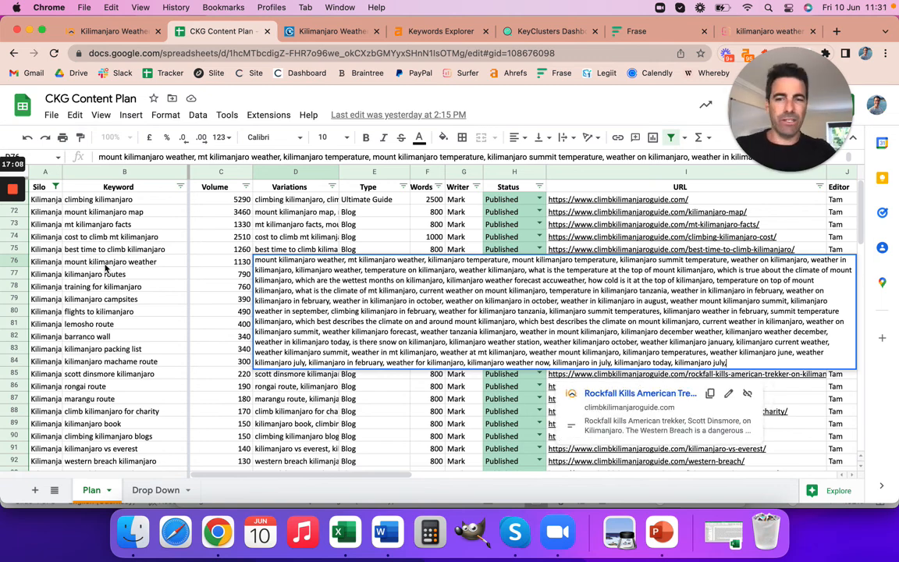
type(",")
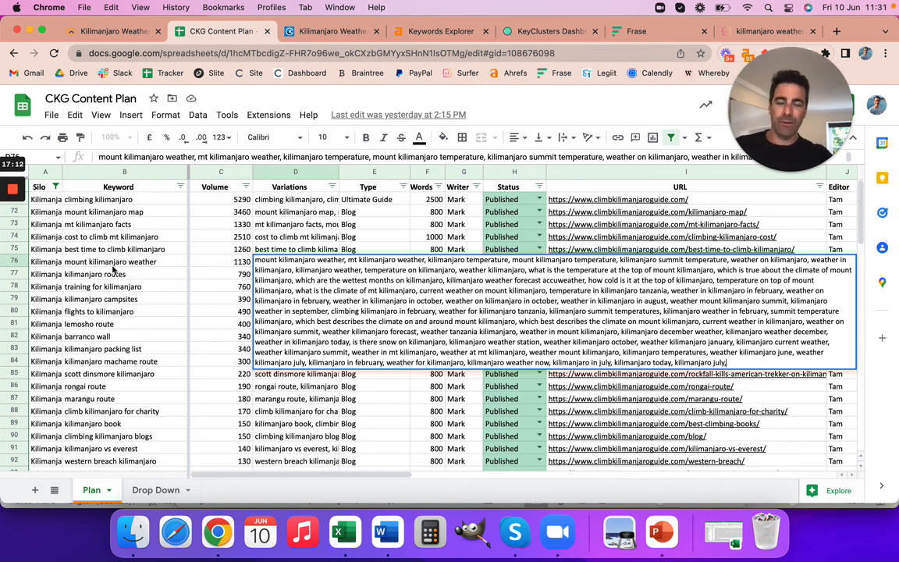